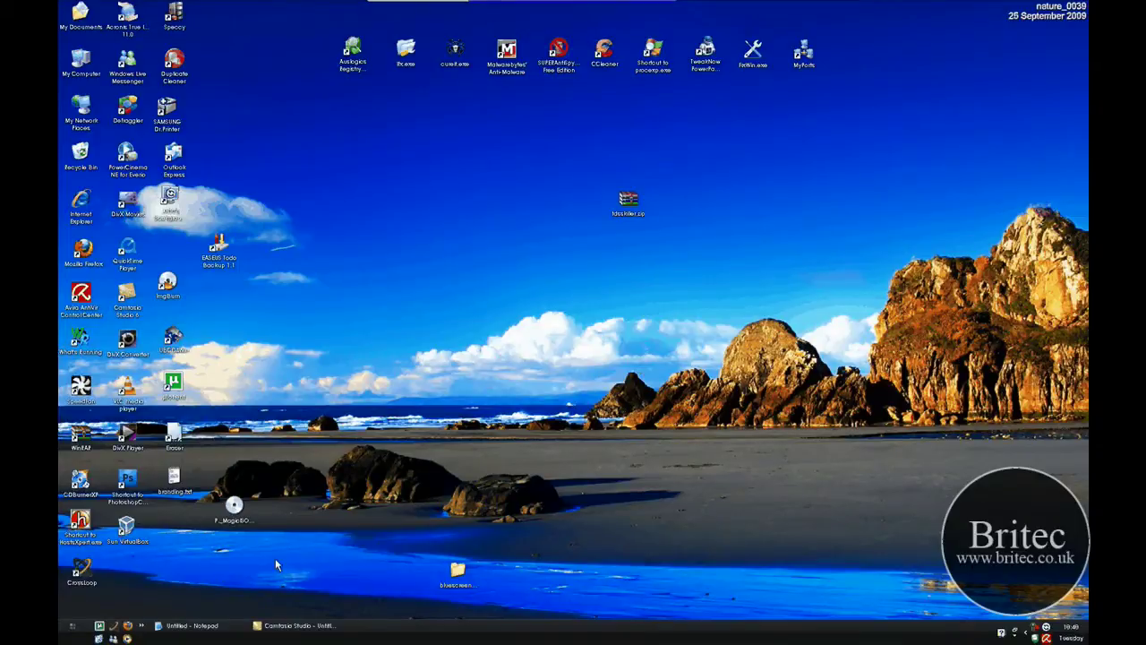
Step: Open Sun VirtualBox and check that the XP machine's CD/DVD-ROM settings mount the UBCD4WinBuilder.iso image, accepting the settings
key("super")
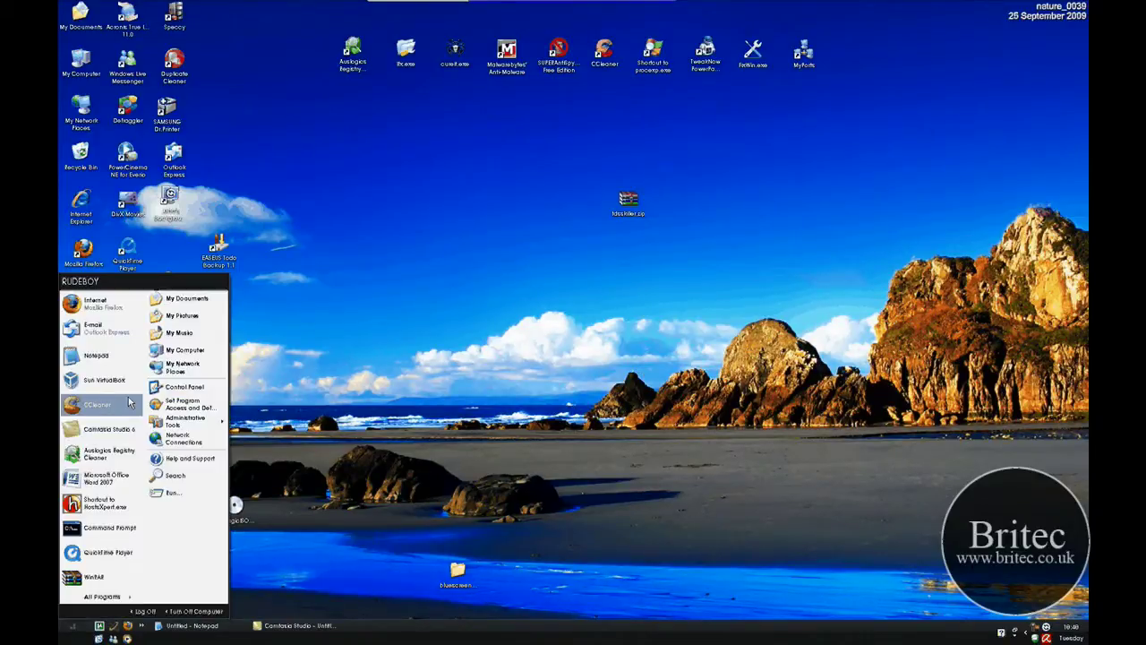
left_click(128, 403)
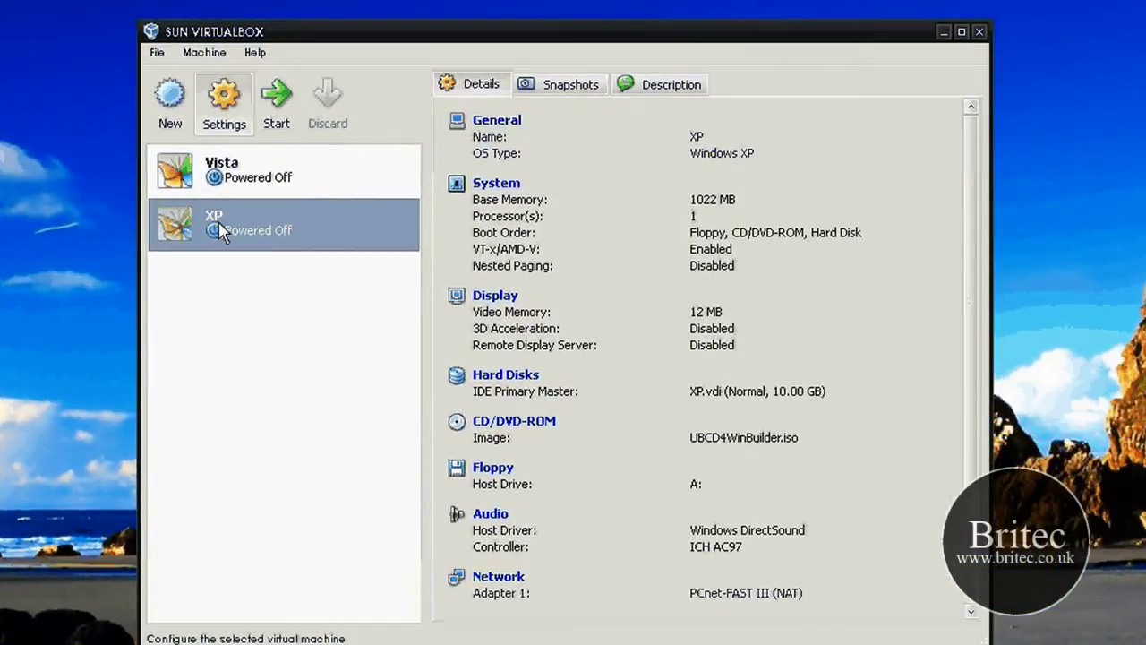
key("ctrl+s")
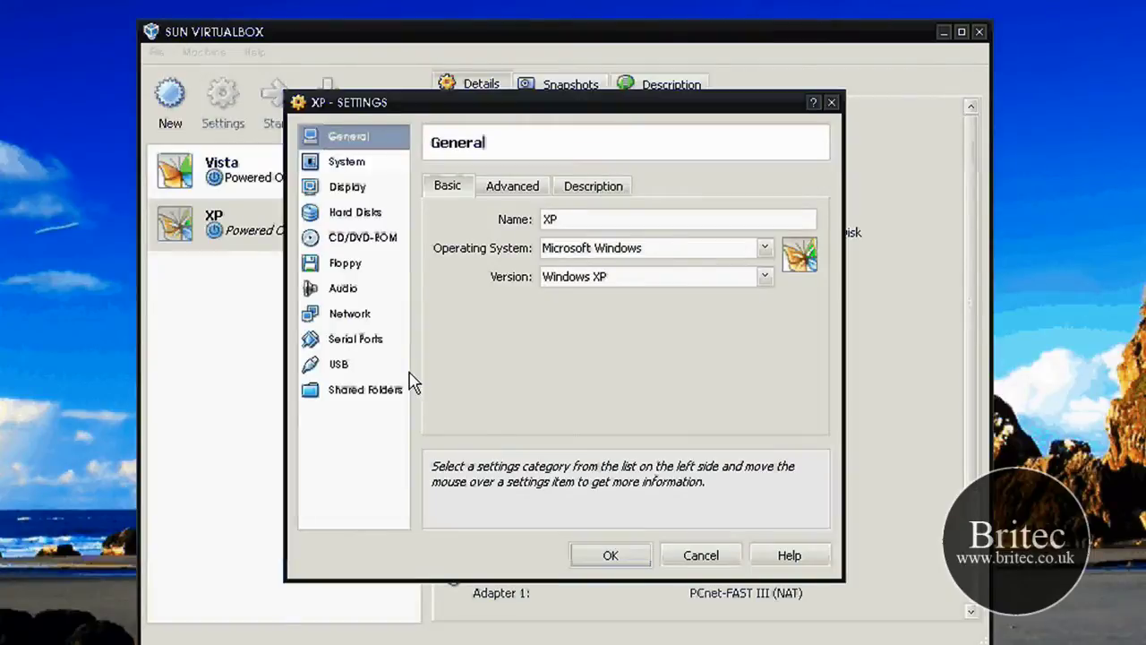
left_click(362, 237)
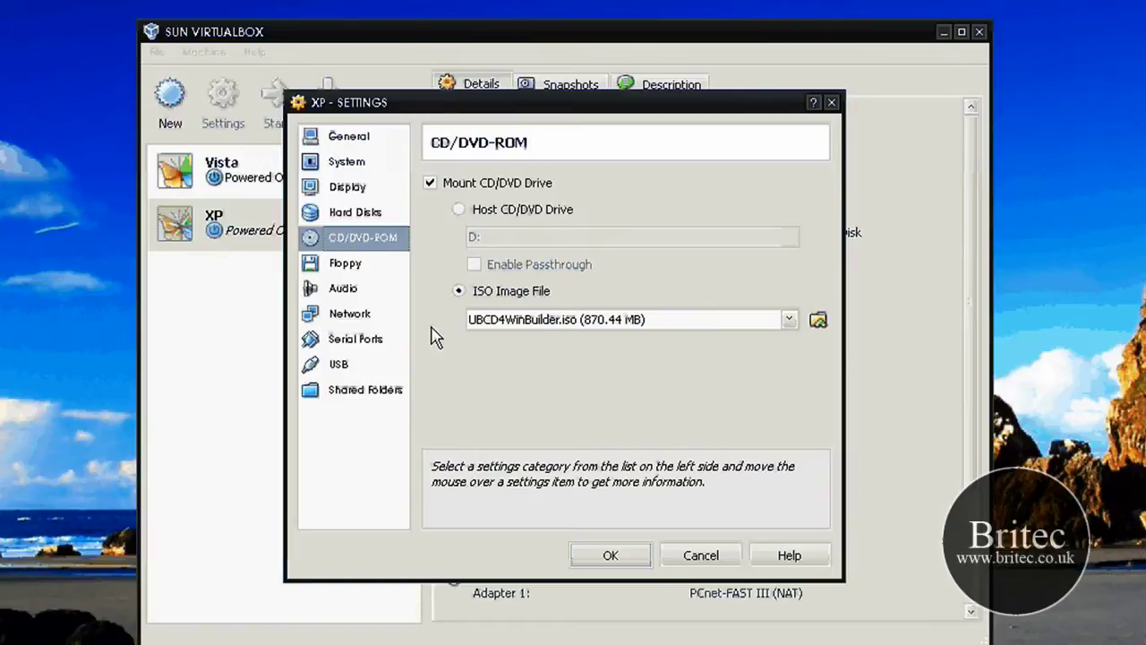
left_click(598, 557)
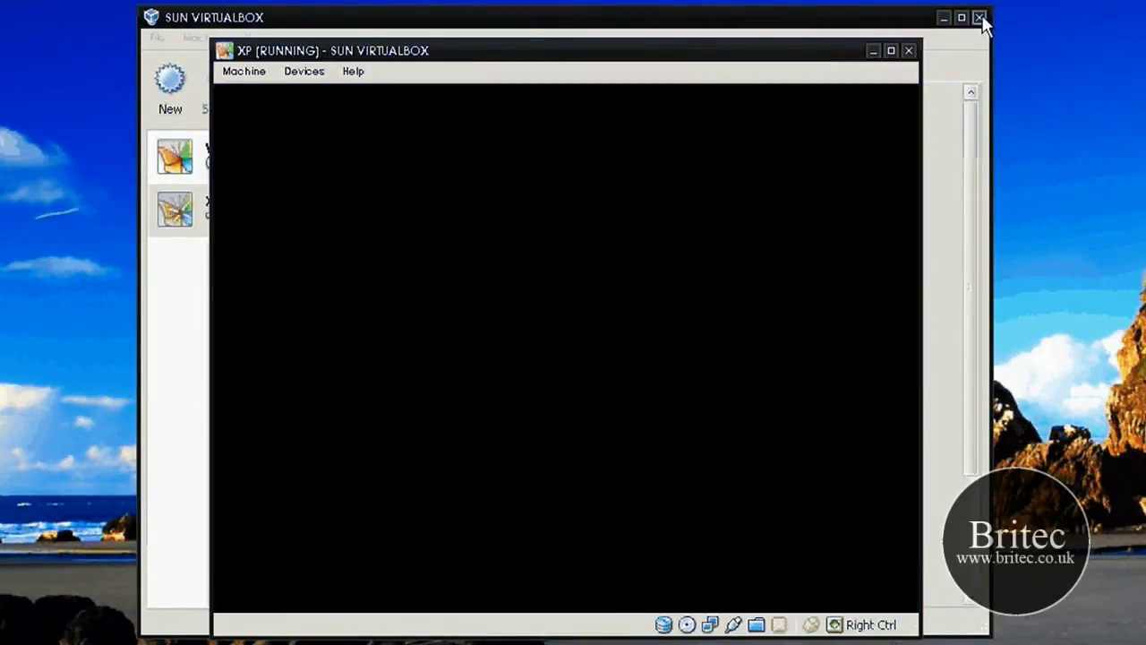
Step: Boot the XP machine into The Ultimate Boot CD for Windows and start the Ubcd4win-auto shell
left_click(981, 18)
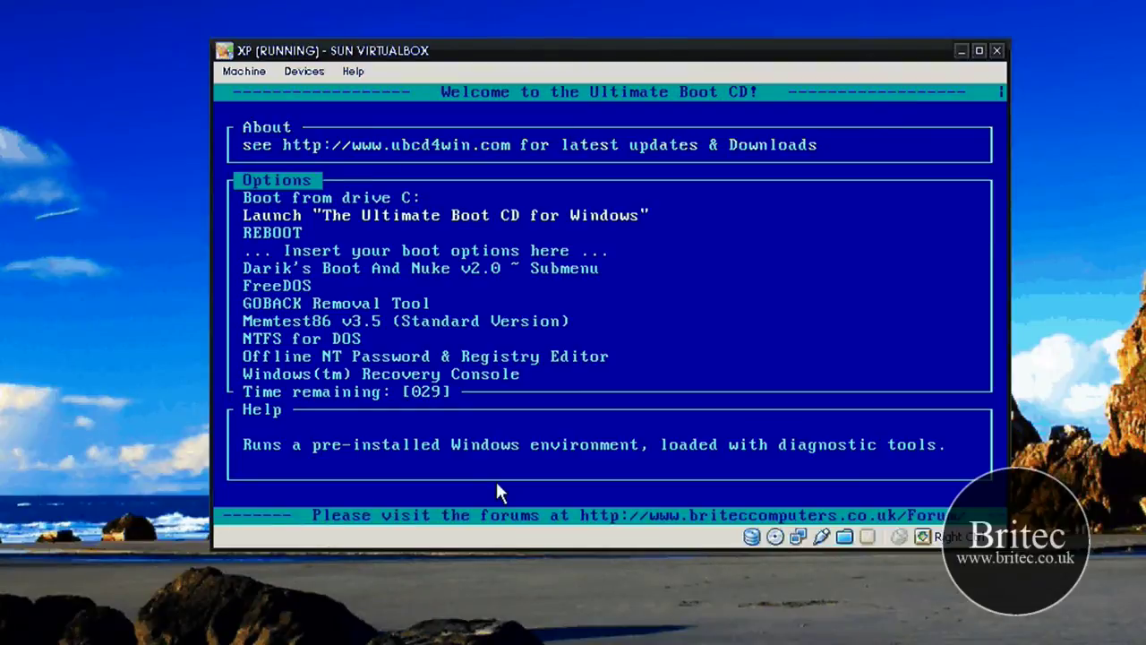
key("Return")
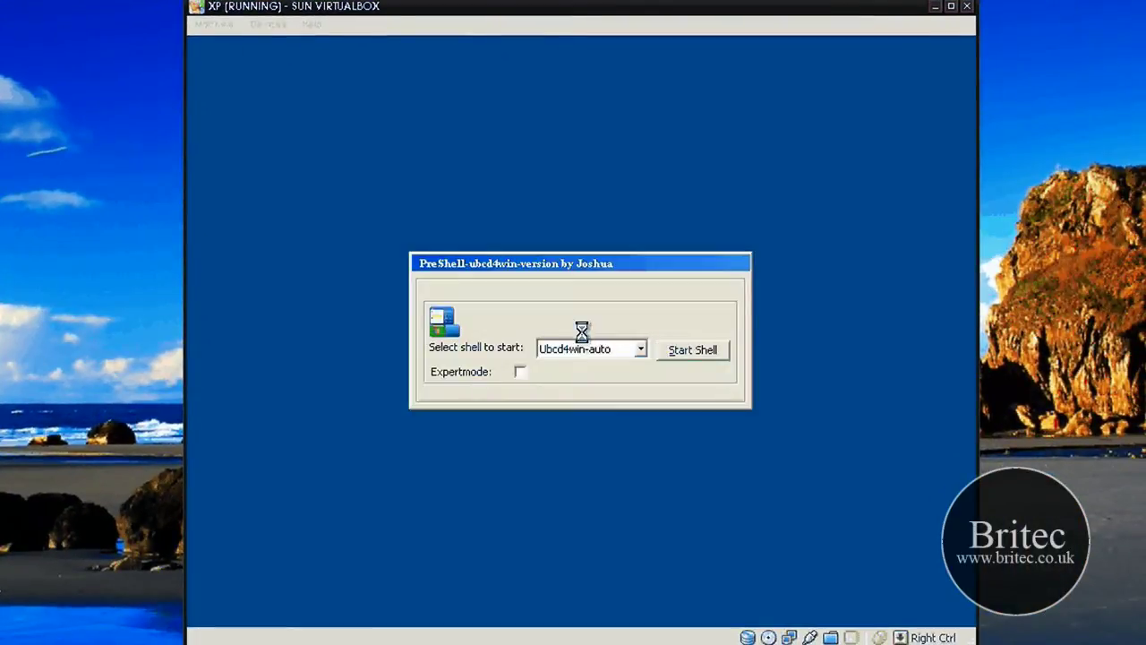
left_click(691, 352)
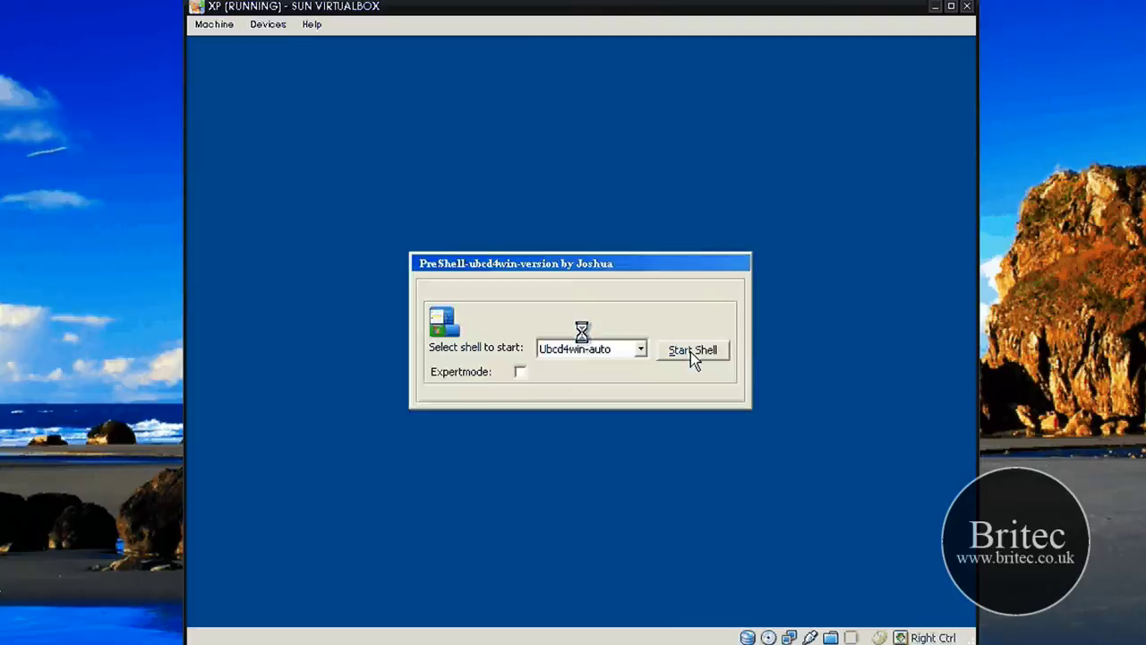
left_click(517, 442)
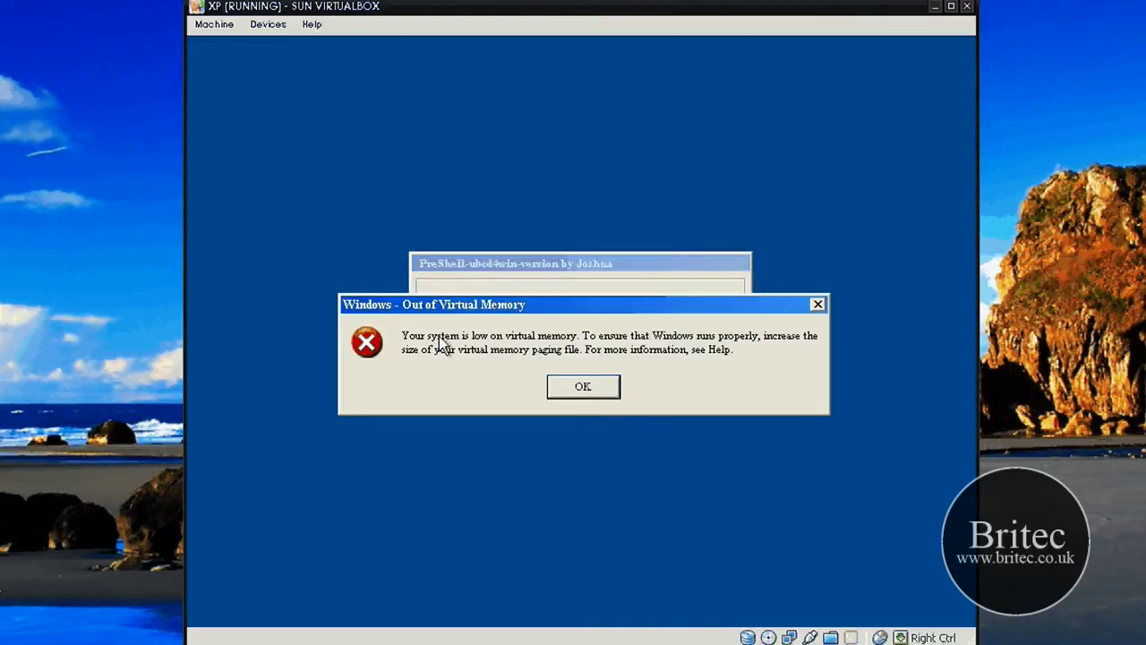
left_click(583, 386)
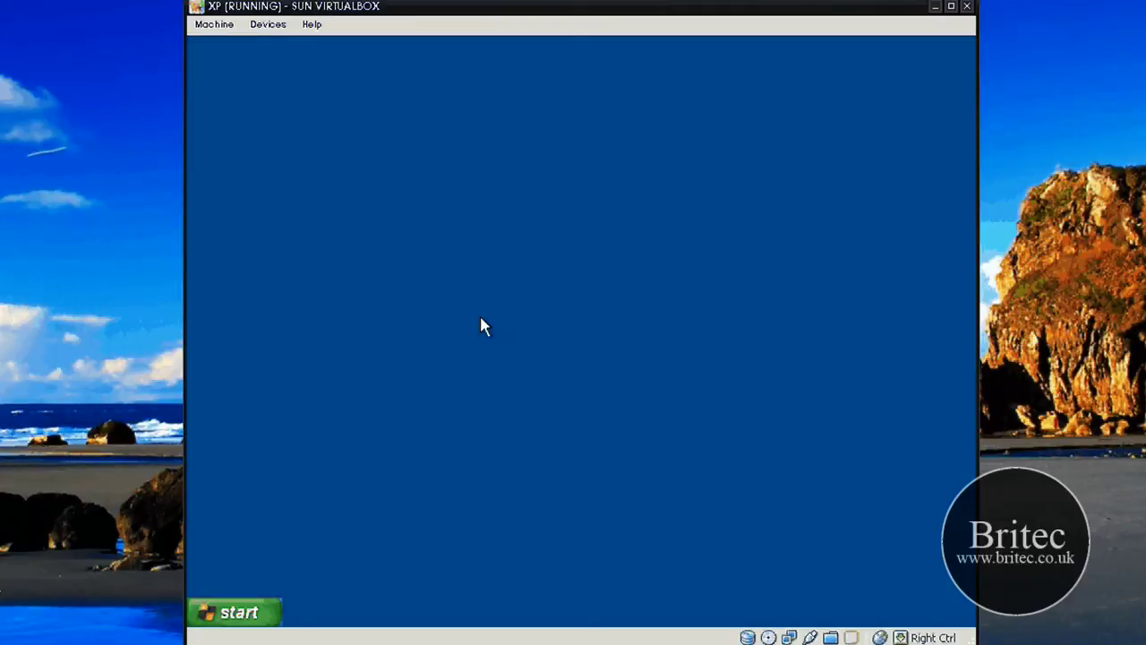
Step: Reset GeoShell in the booted environment to load the full desktop
left_click(215, 610)
mouse_move(255, 466)
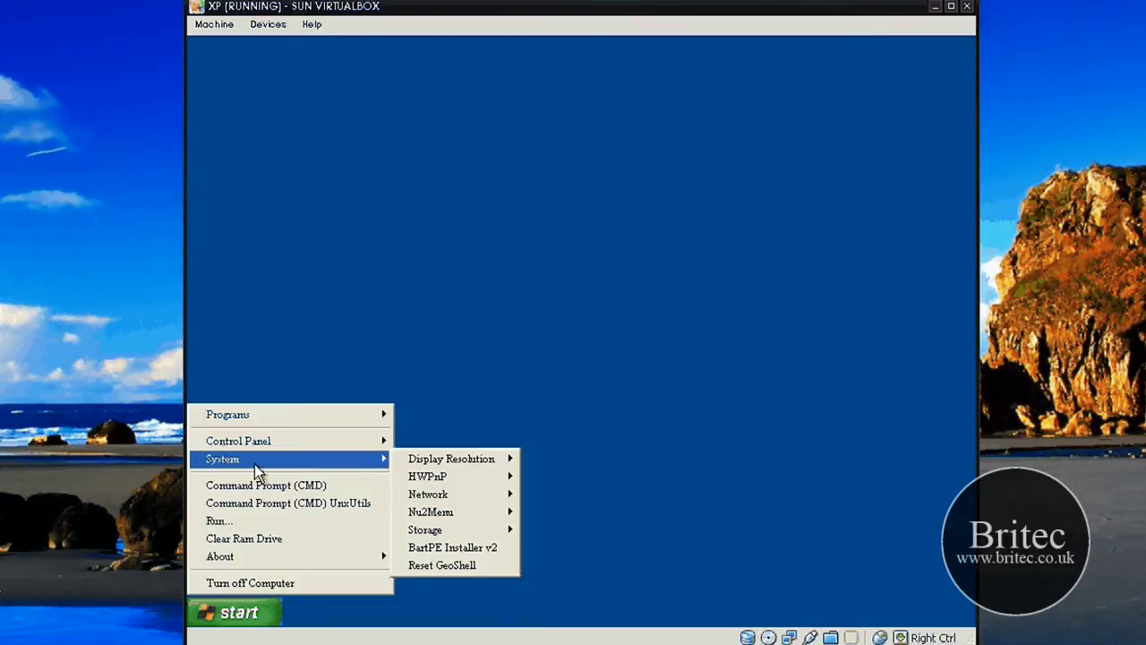
left_click(433, 565)
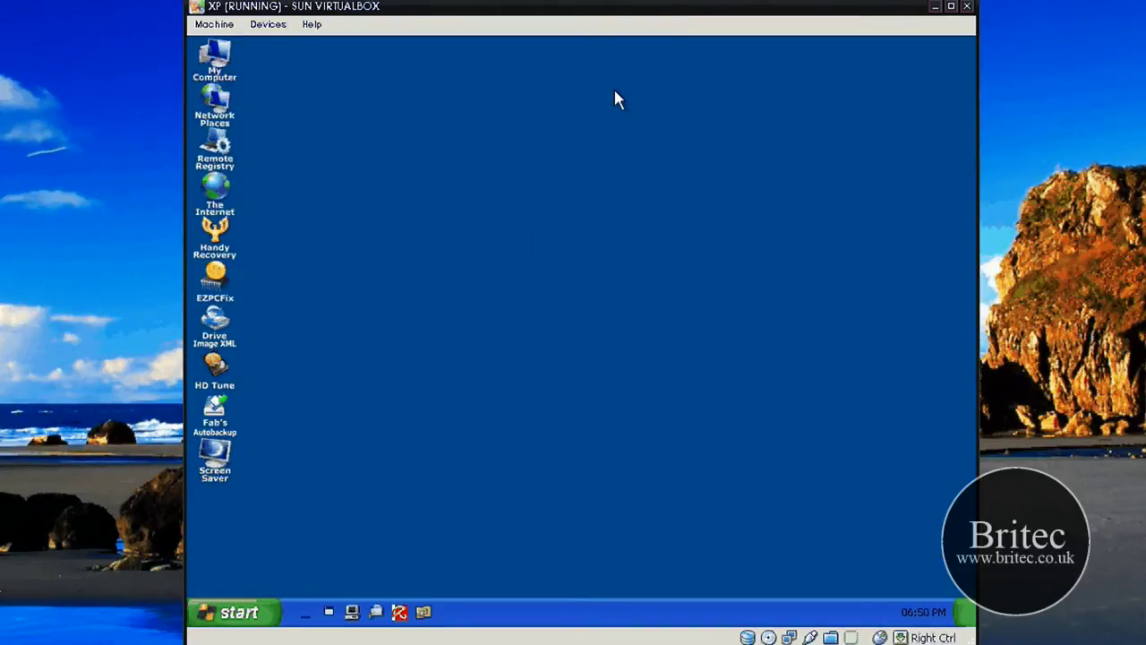
Step: Examine the drives in My Computer, including the C: Local Disk, and close the window
double_click(230, 69)
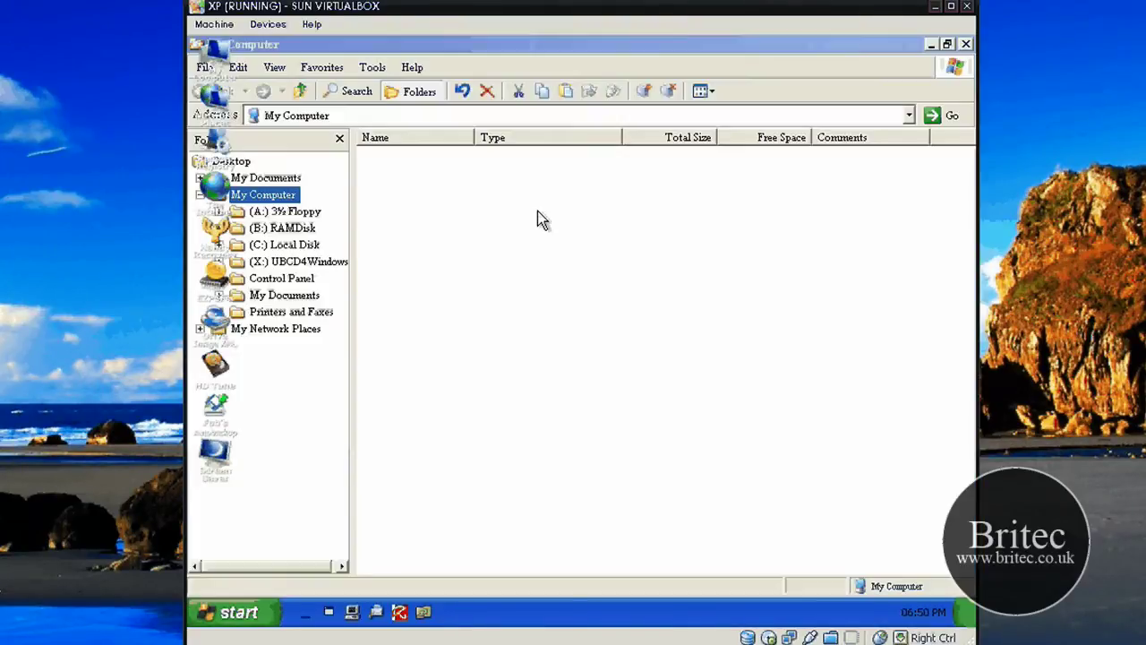
left_click(398, 268)
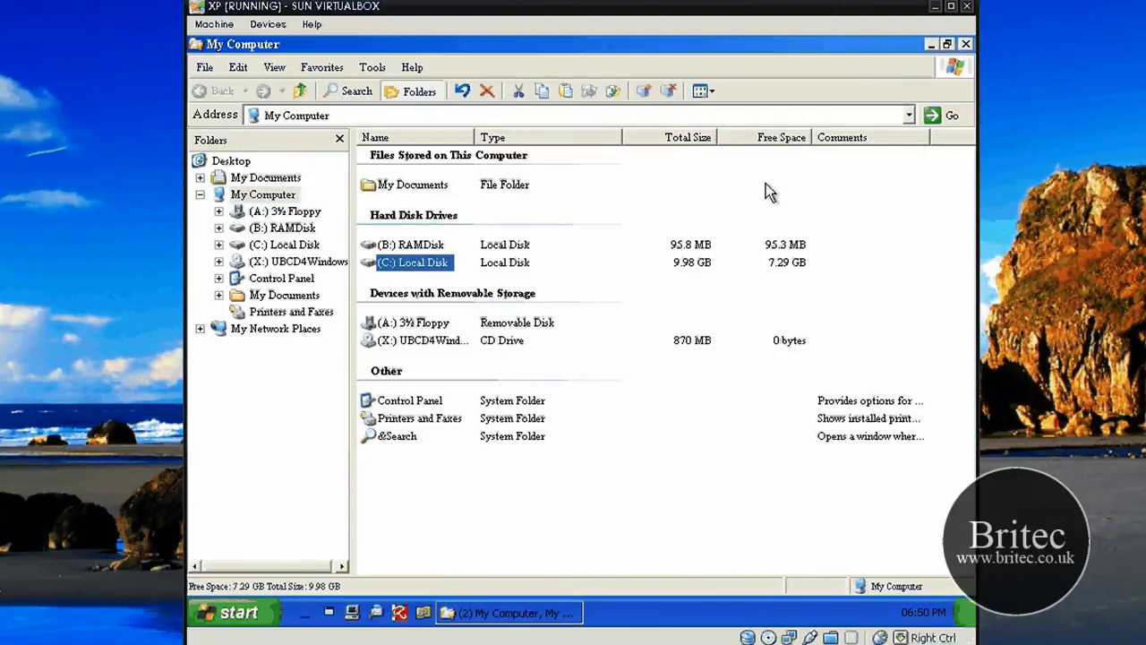
left_click(965, 44)
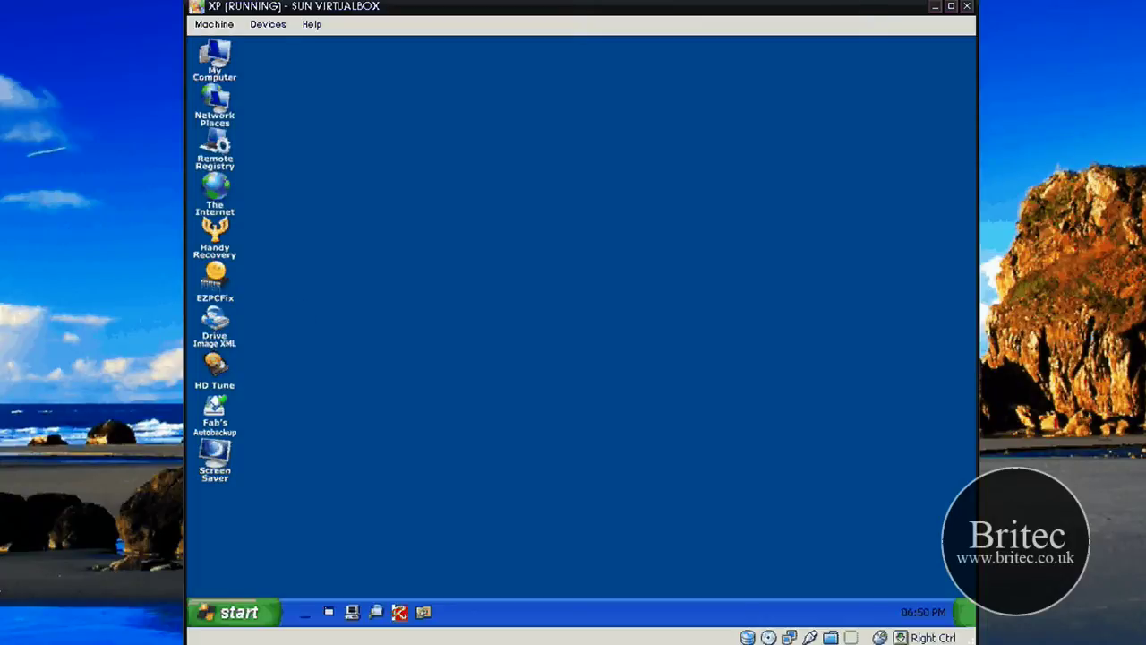
Step: Try to open the ubcd4win.com forum in Firefox and close the browser
left_click(240, 613)
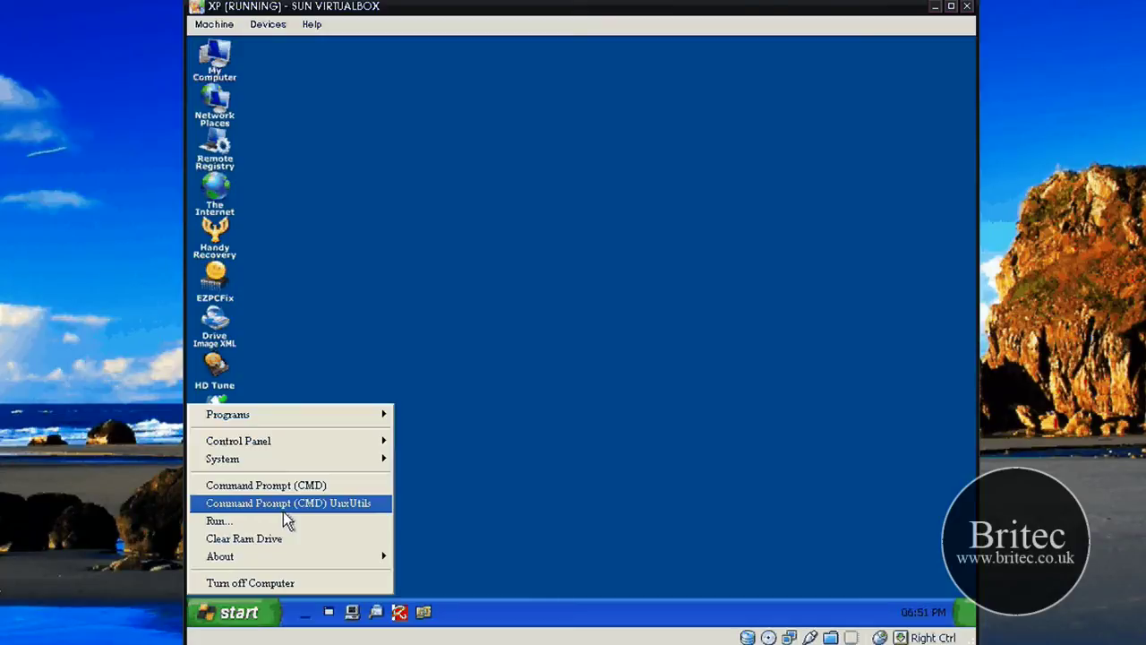
left_click(302, 310)
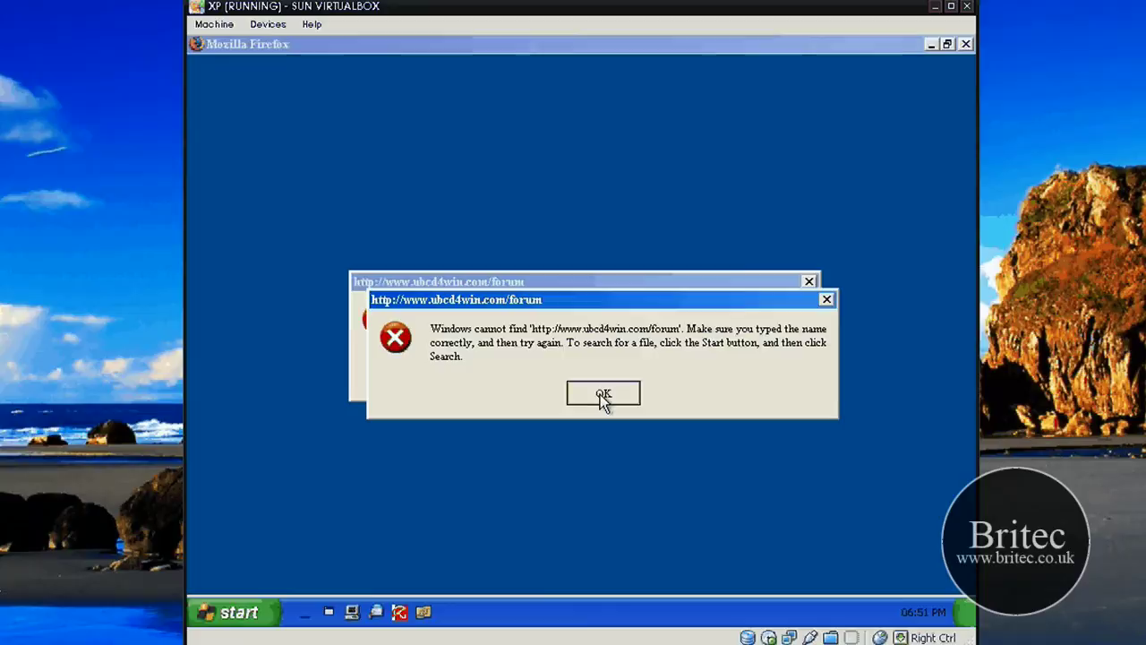
left_click(602, 394)
left_click(609, 360)
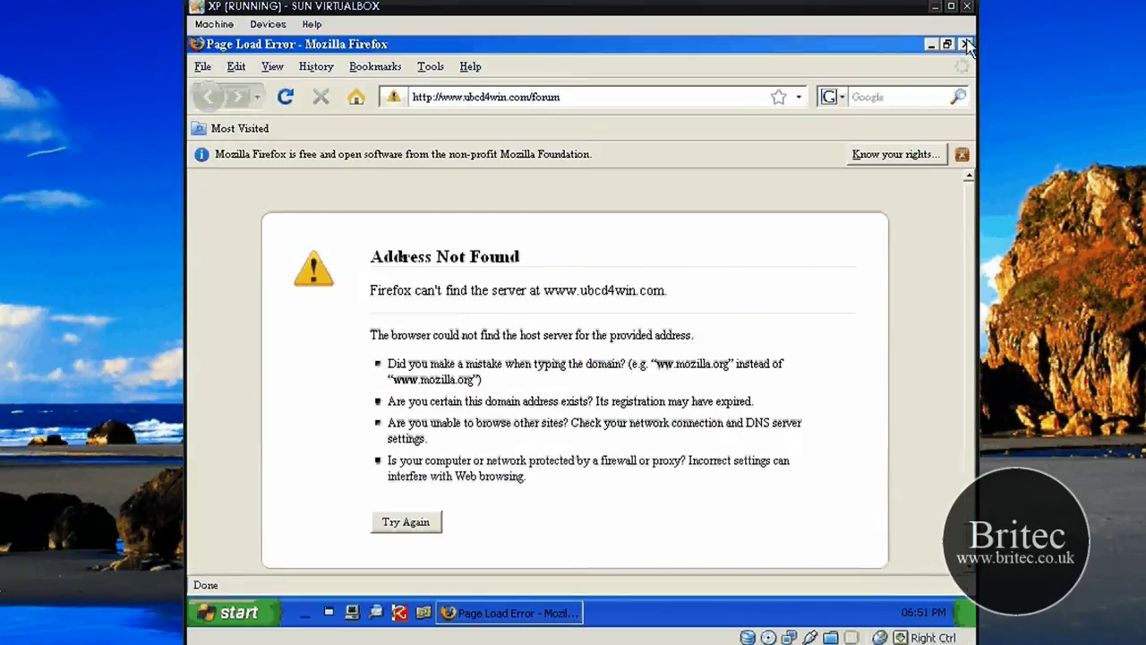
left_click(965, 45)
Step: Start network support in PE Network Configurator with the Dynamic IP Address (DHCP) profile and accept the adapter's automatic IP settings
left_click(235, 612)
mouse_move(331, 443)
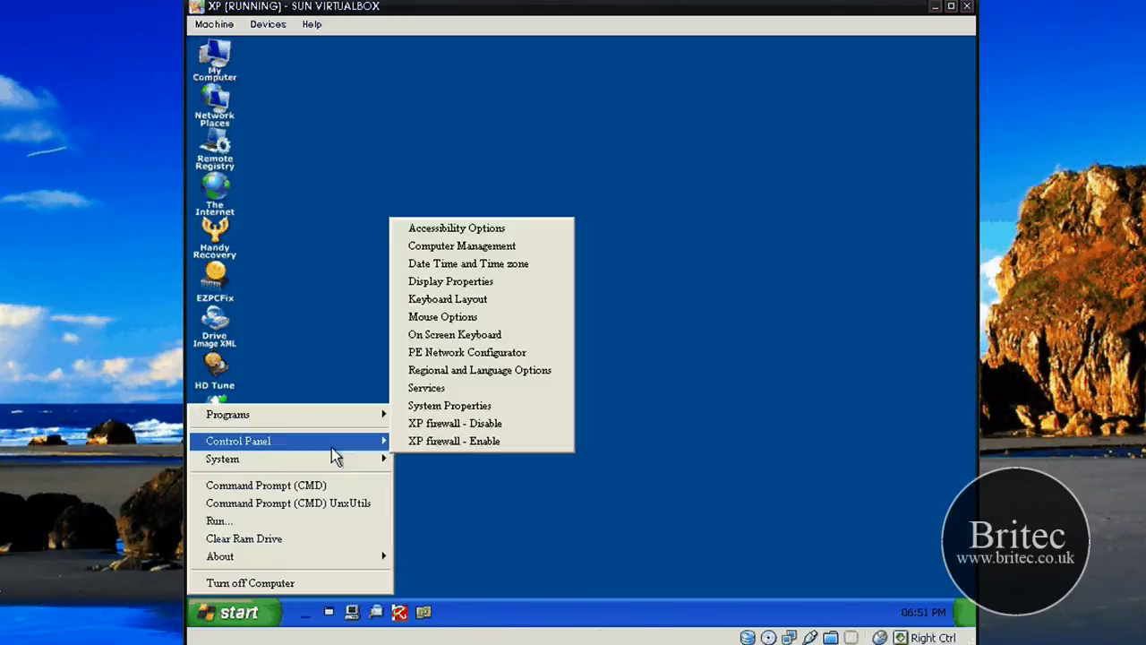
mouse_move(317, 420)
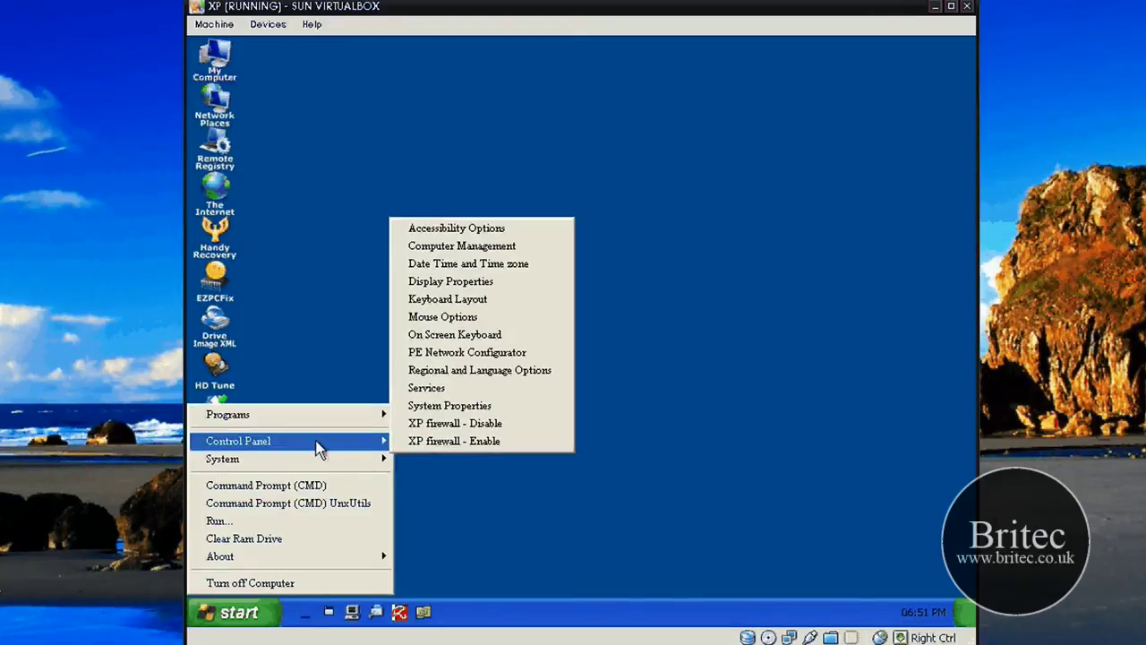
left_click(477, 354)
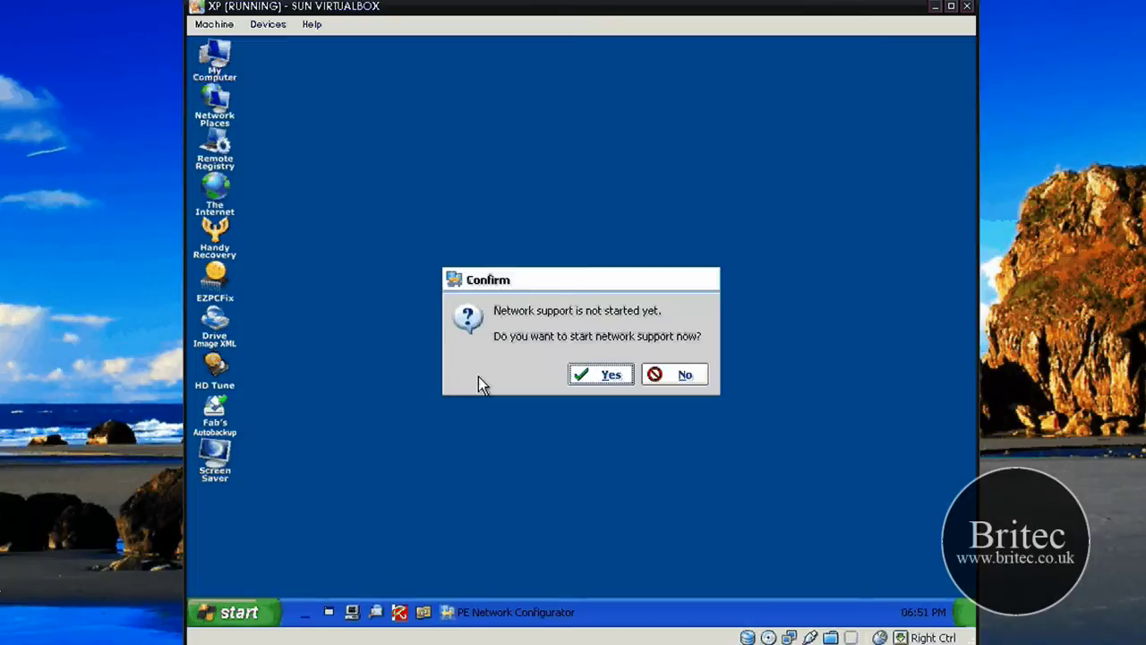
left_click(583, 371)
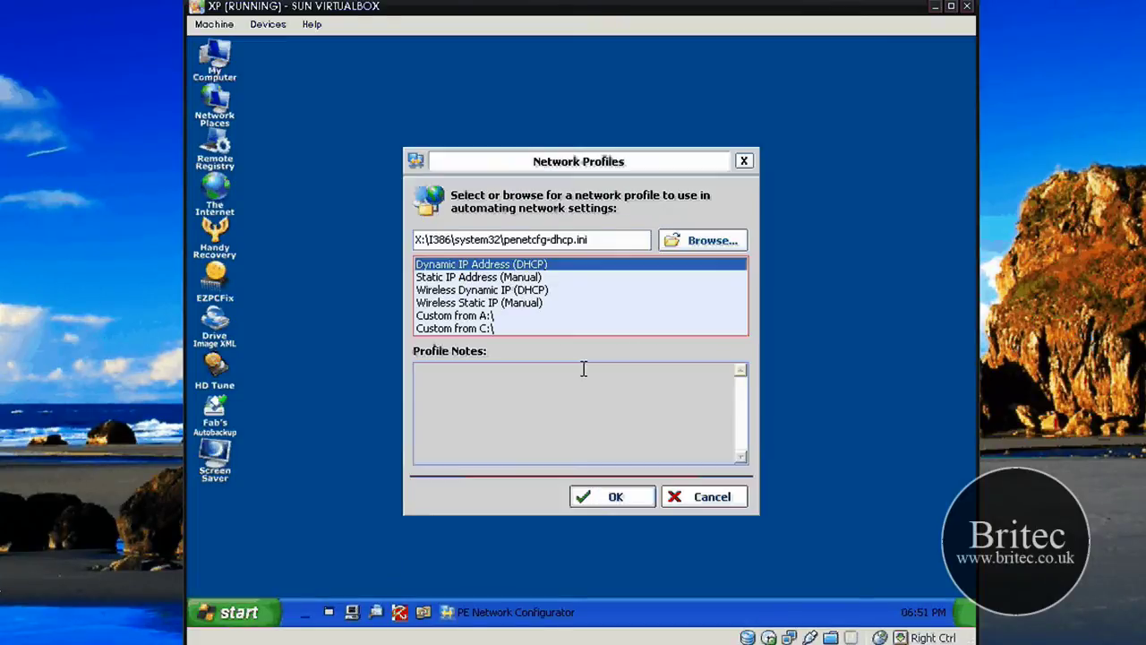
left_click(624, 500)
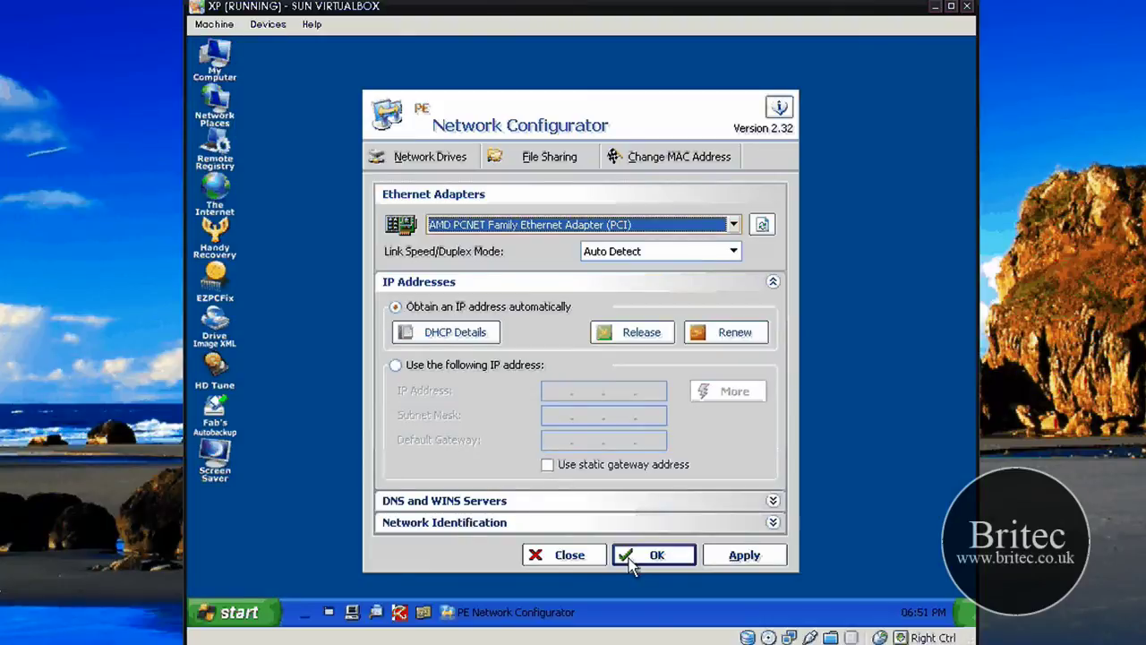
left_click(654, 555)
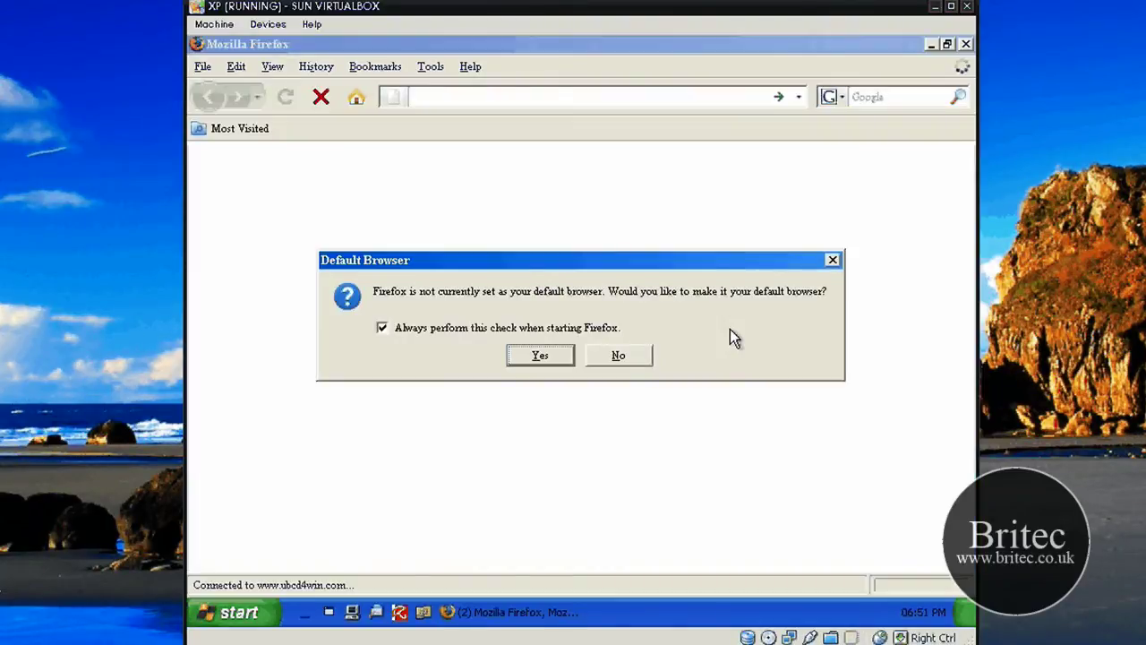
Step: View the UBCD4Win forum in Firefox without making it the default browser, and close the browser
left_click(620, 355)
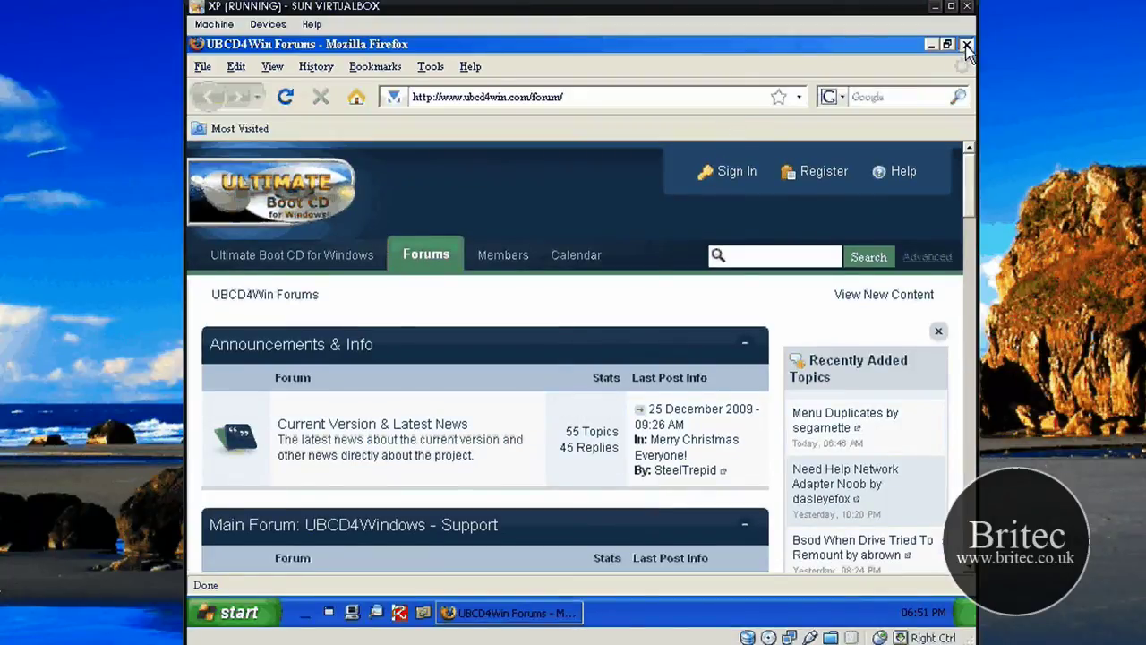
left_click(966, 45)
Step: Launch FileZilla from the networking tools and dismiss its welcome message
left_click(220, 613)
mouse_move(348, 445)
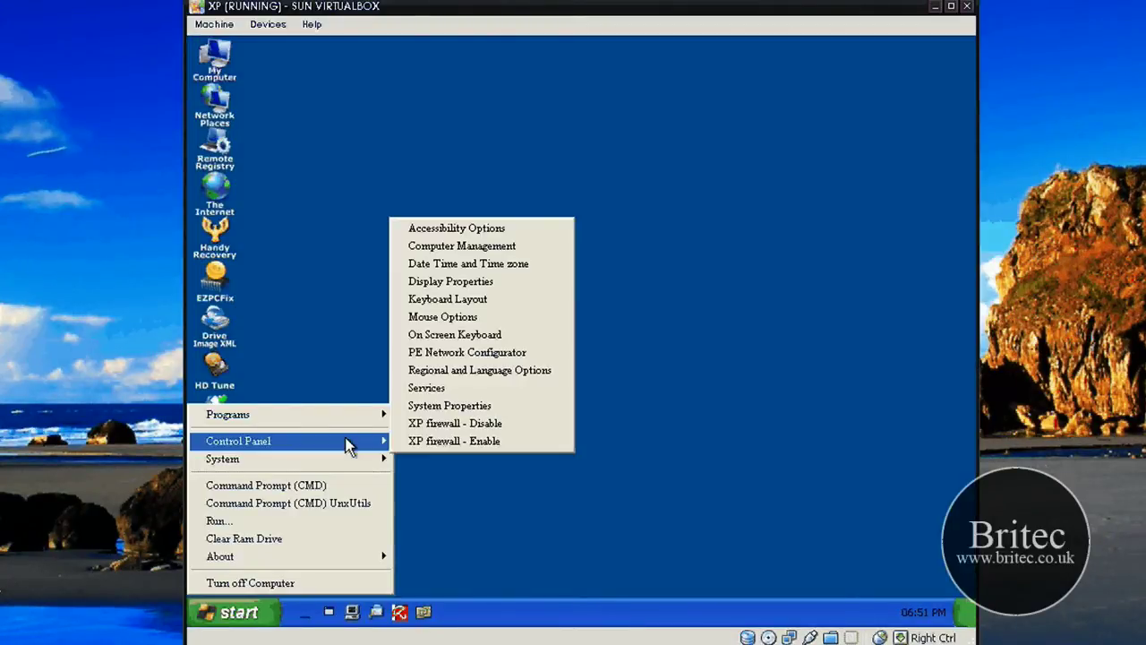
mouse_move(366, 417)
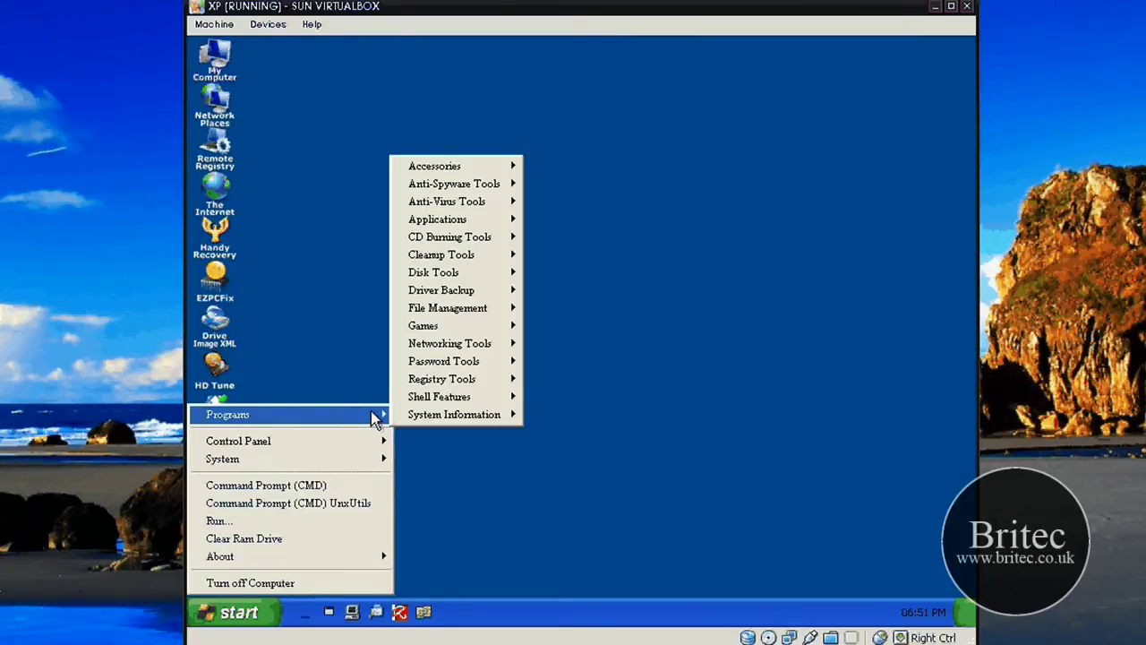
mouse_move(488, 350)
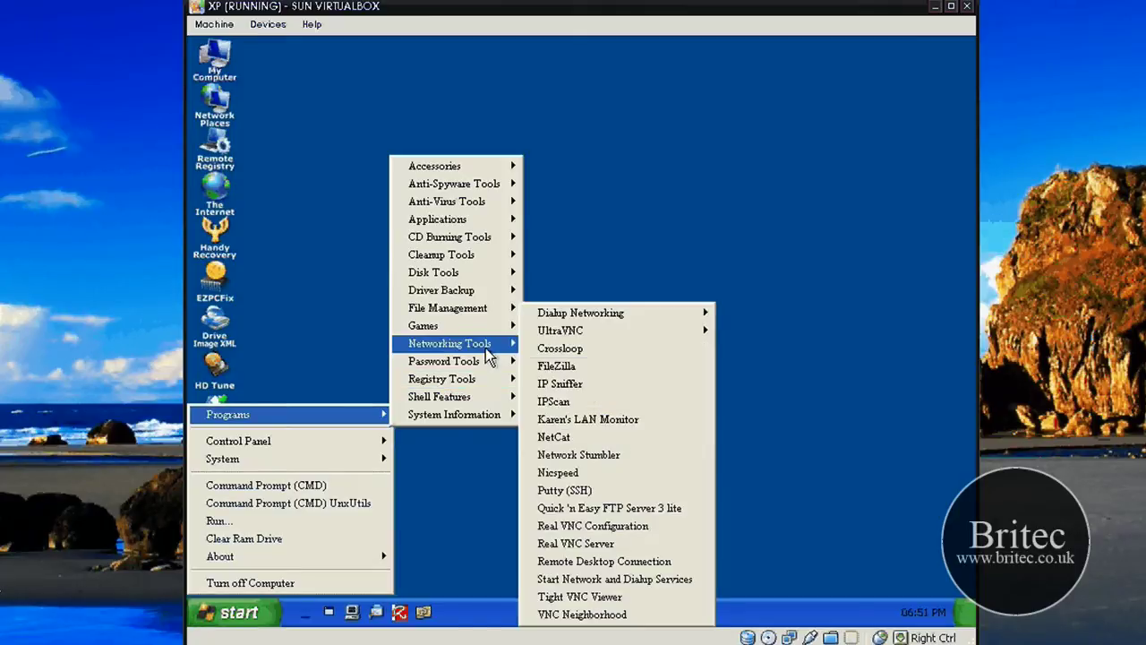
left_click(573, 367)
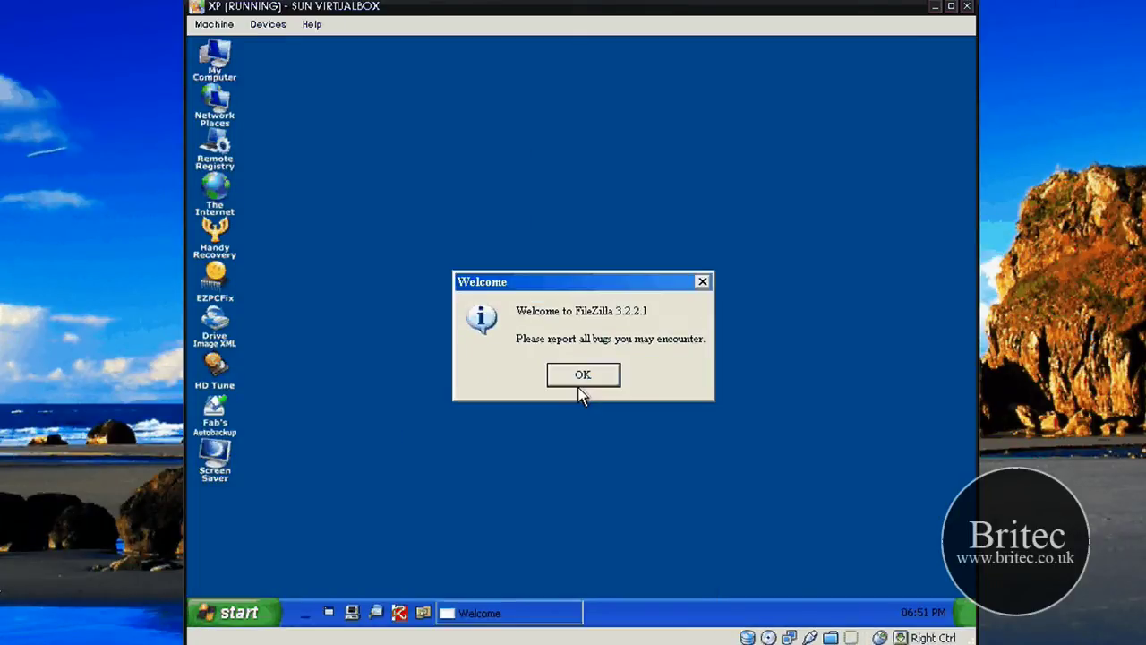
left_click(579, 392)
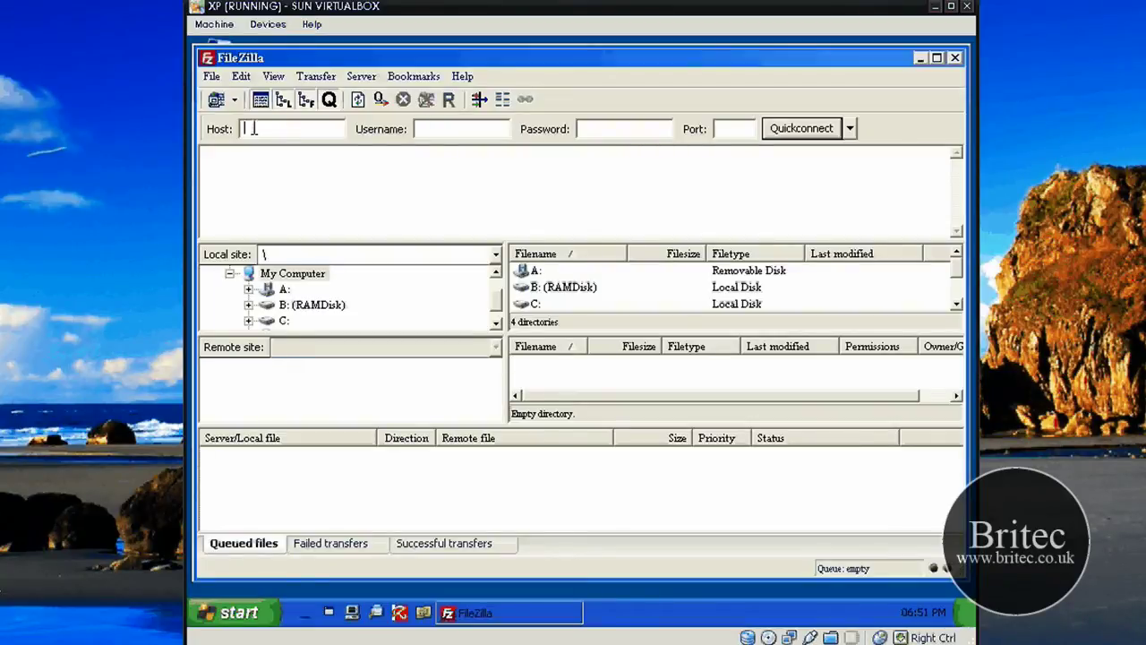
Step: Create a new FTP site named b in the Site Manager and connect to its server
mouse_move(251, 128)
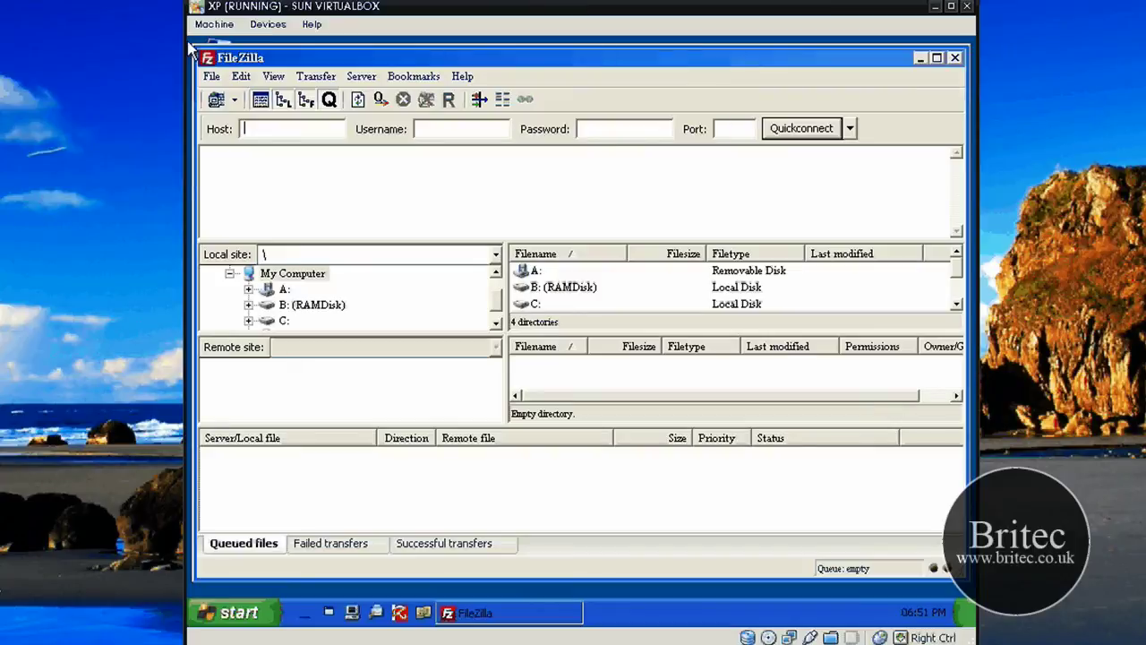
left_click(217, 101)
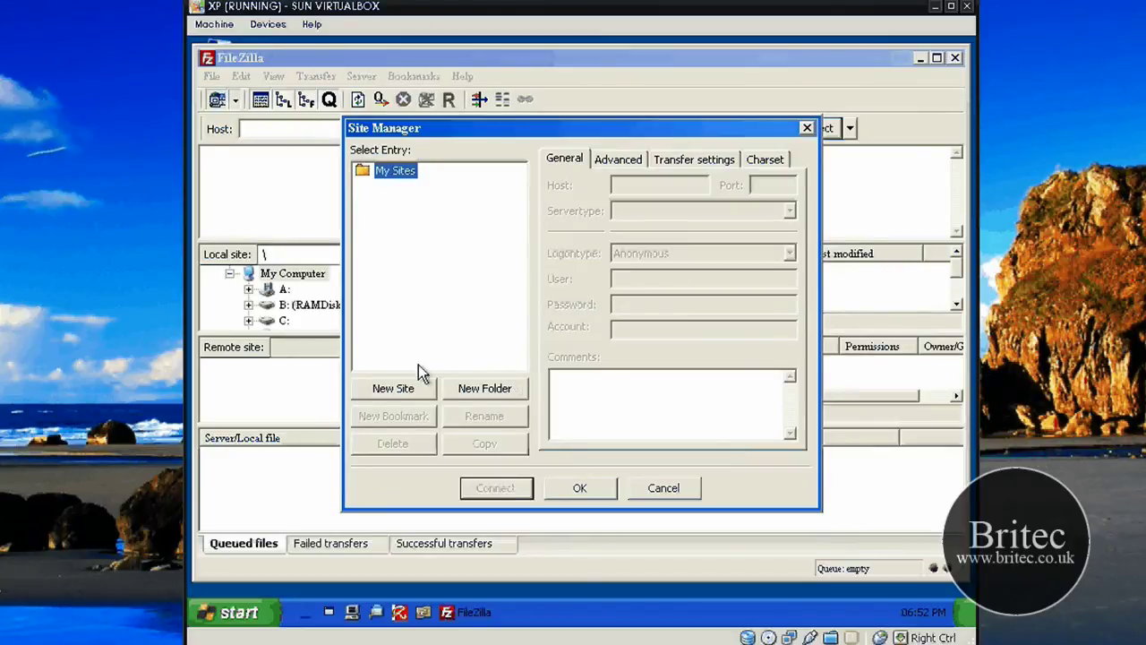
left_click(407, 389)
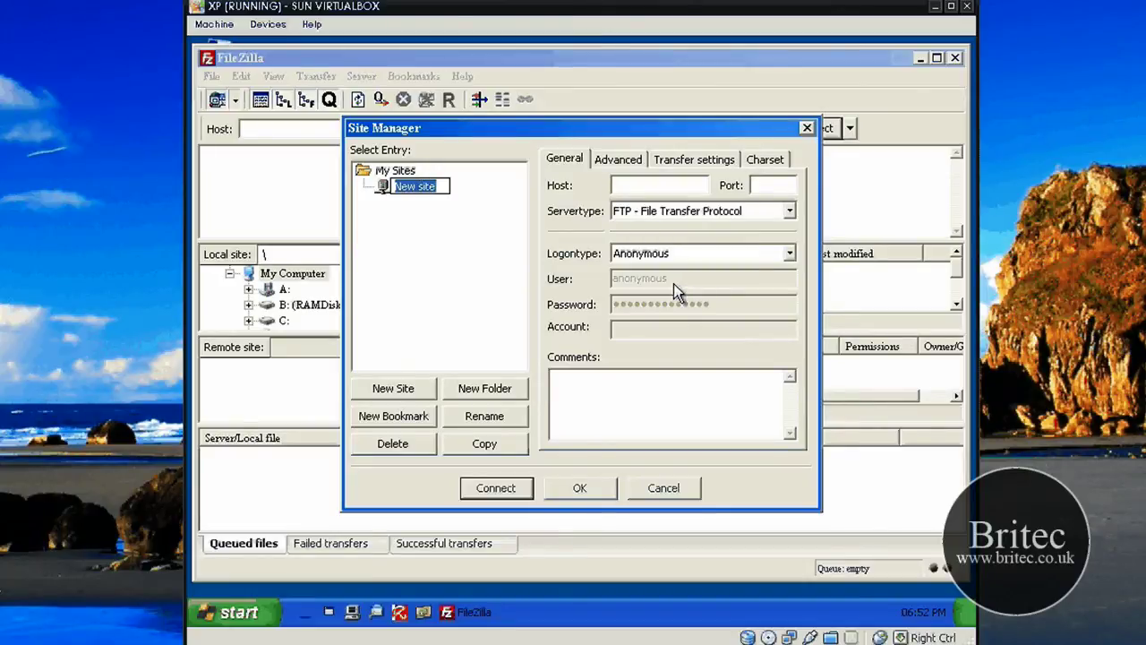
key("ctrl+alt+Delete")
key("alt+F4")
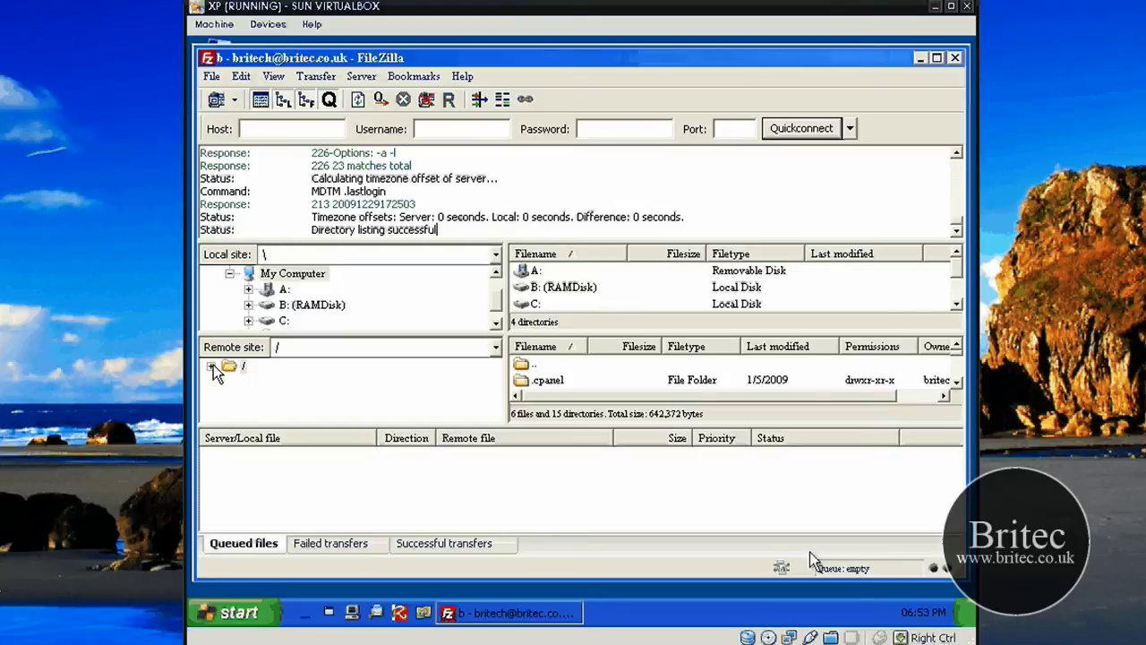
Step: Expand the remote site's root folder to view the directories on the server
left_click(213, 367)
left_click(552, 453)
left_click(212, 368)
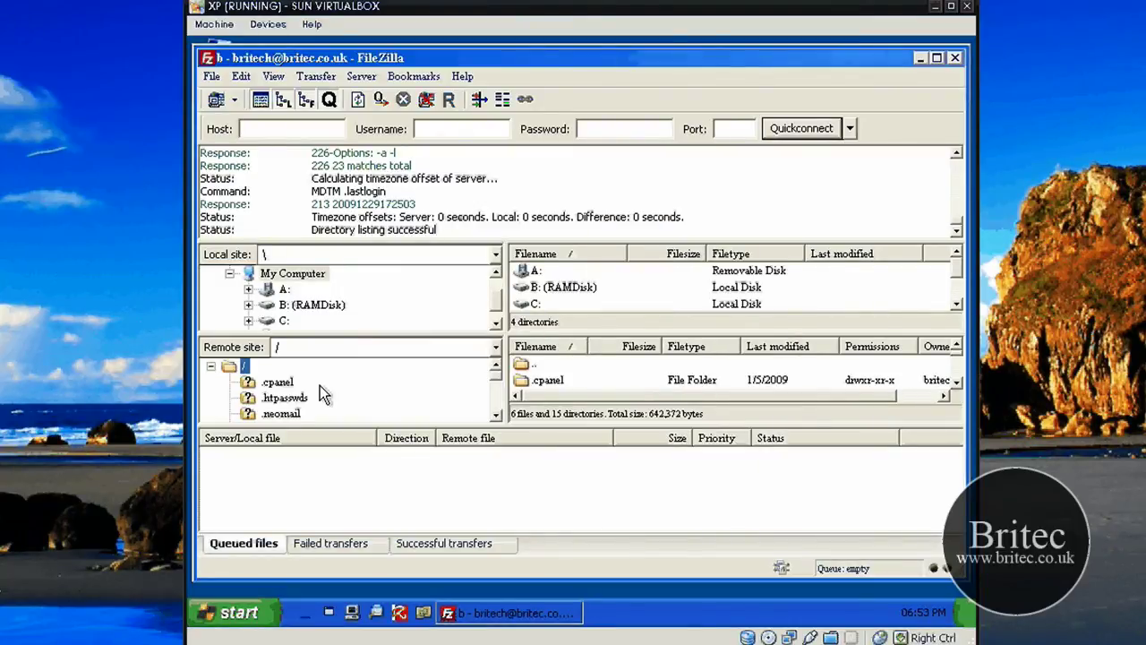
Step: Browse the local site to the Britec folder within Documents and Settings on drive C:
scroll(320, 386, "down", 1)
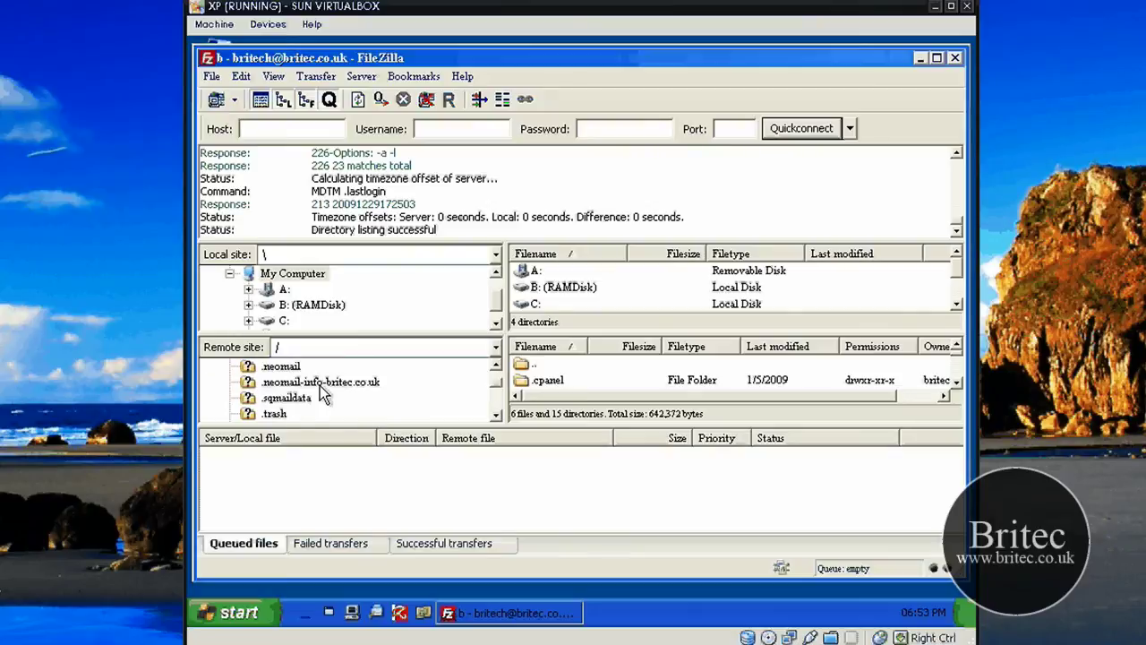
left_click(532, 304)
scroll(541, 297, "down", 1)
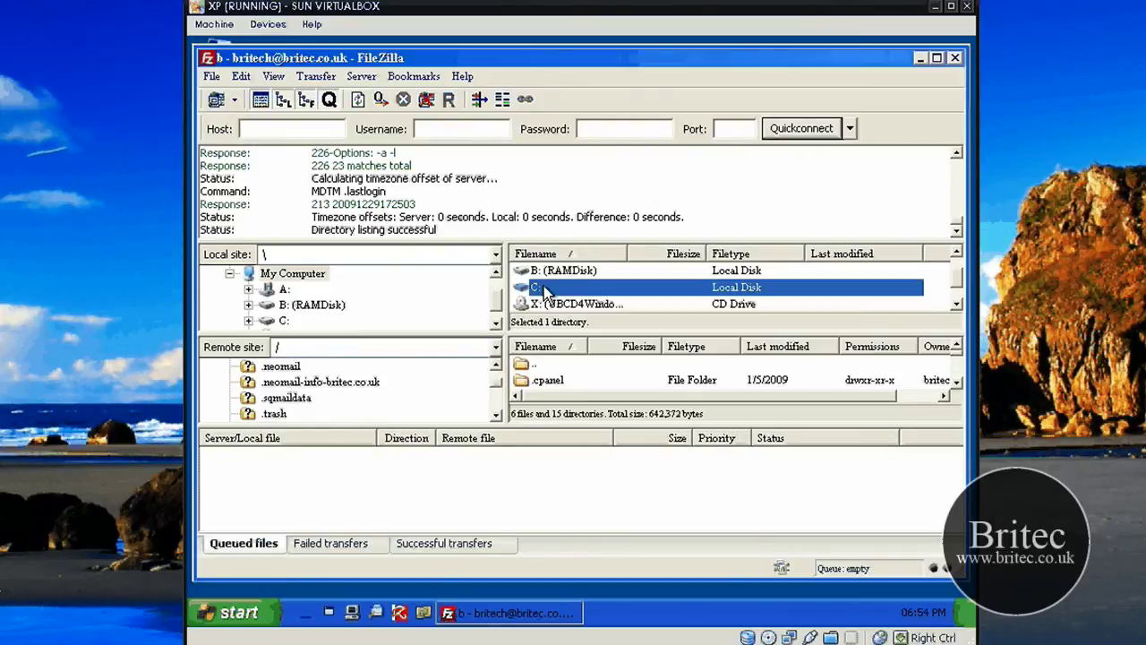
double_click(546, 289)
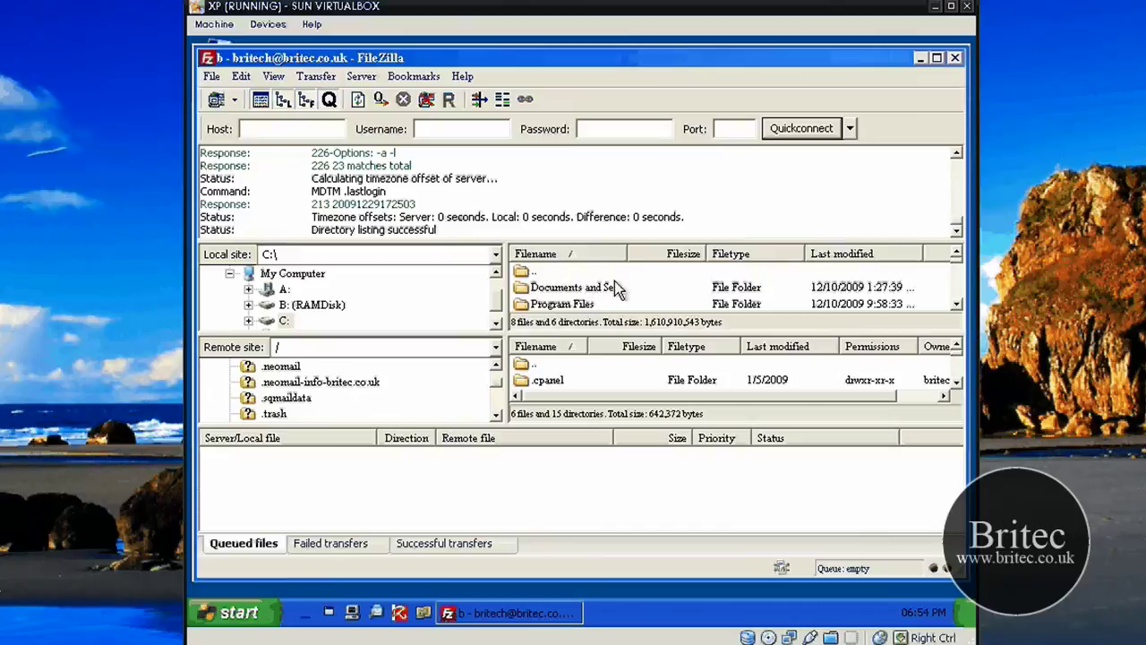
left_click(591, 289)
double_click(591, 290)
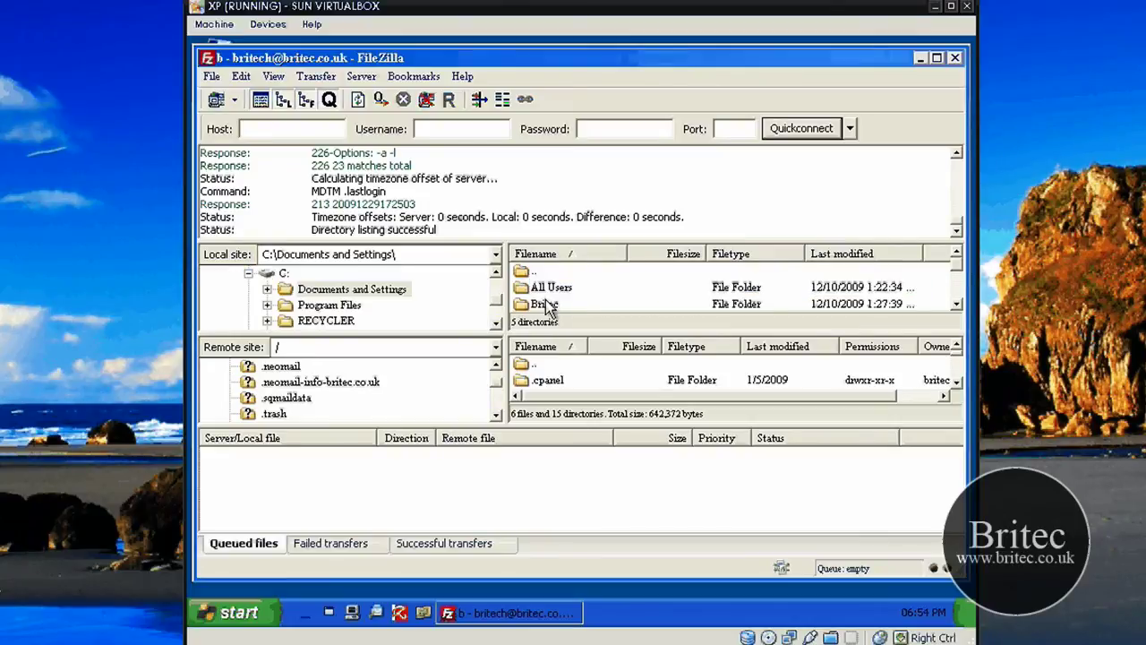
double_click(546, 305)
Step: Open the My Pictures folder inside Britec's My Documents on the local site
scroll(587, 294, "down", 1)
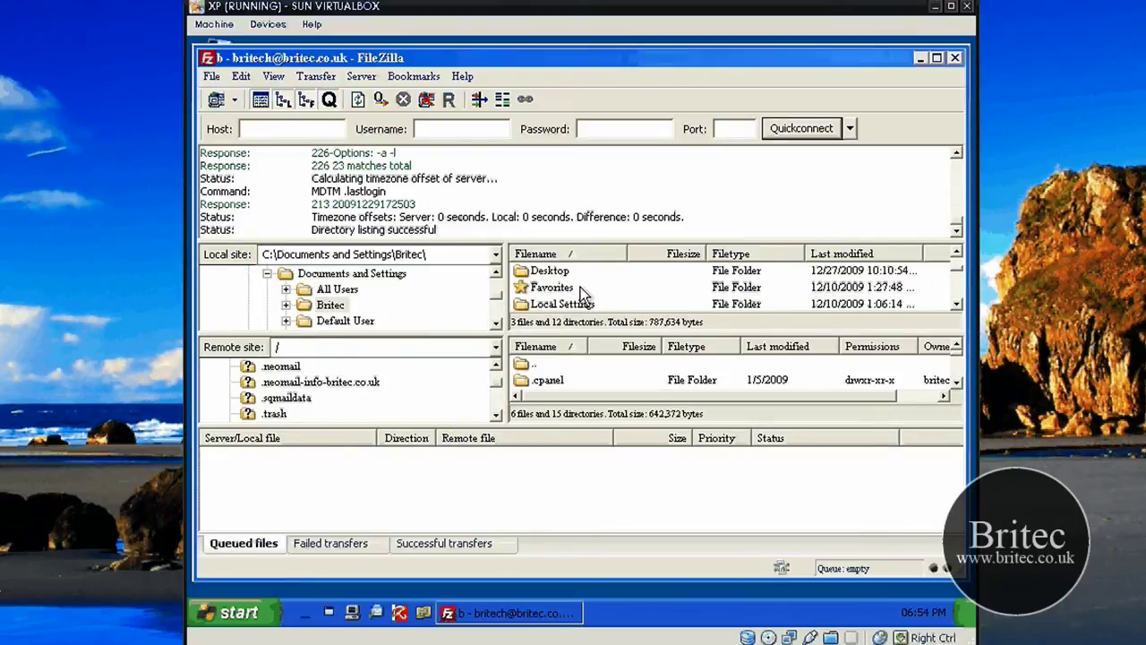
scroll(581, 287, "down", 1)
scroll(582, 294, "down", 1)
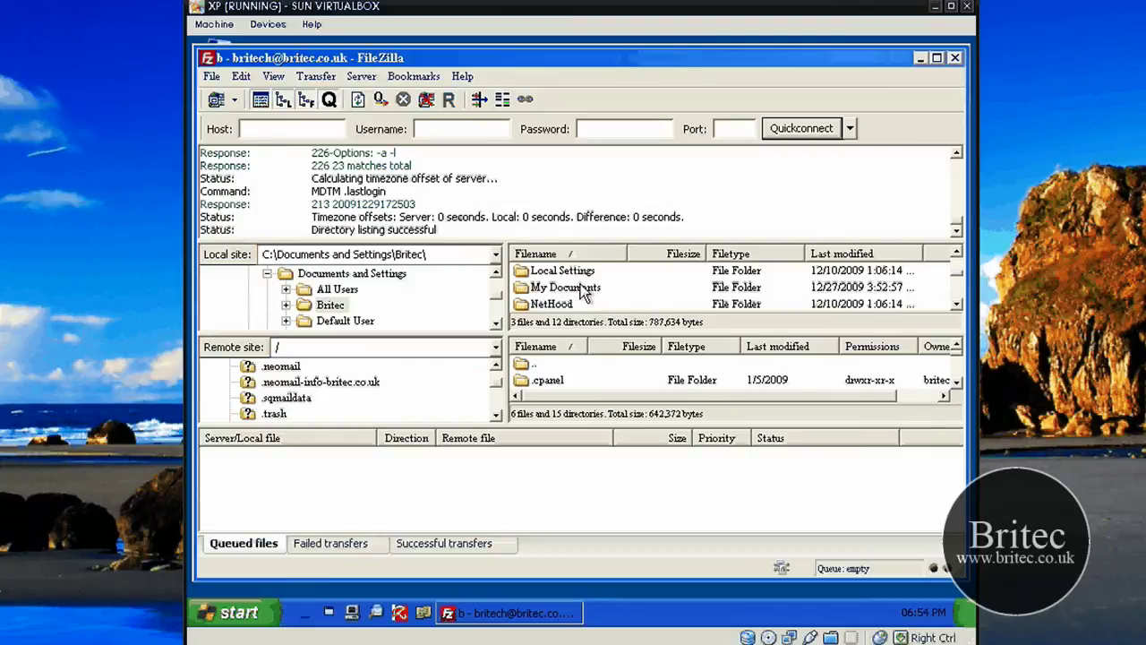
double_click(581, 287)
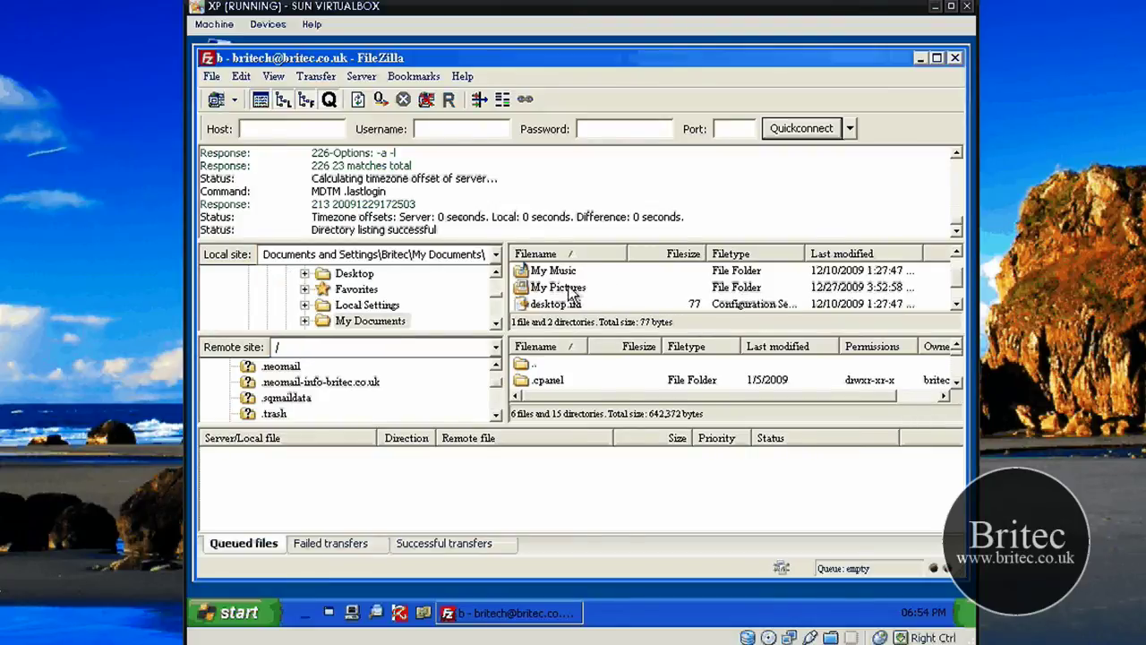
double_click(568, 289)
scroll(621, 288, "down", 1)
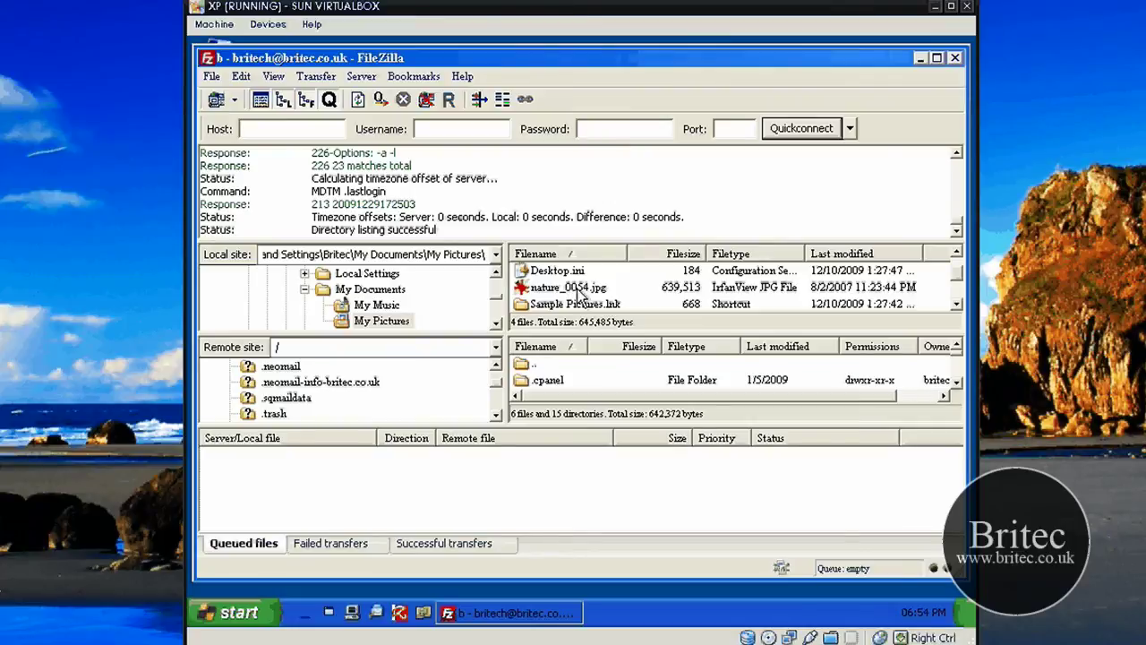
Step: Upload nature_0054.jpg from the local My Pictures folder to the tmp folder on the remote server
left_click(580, 289)
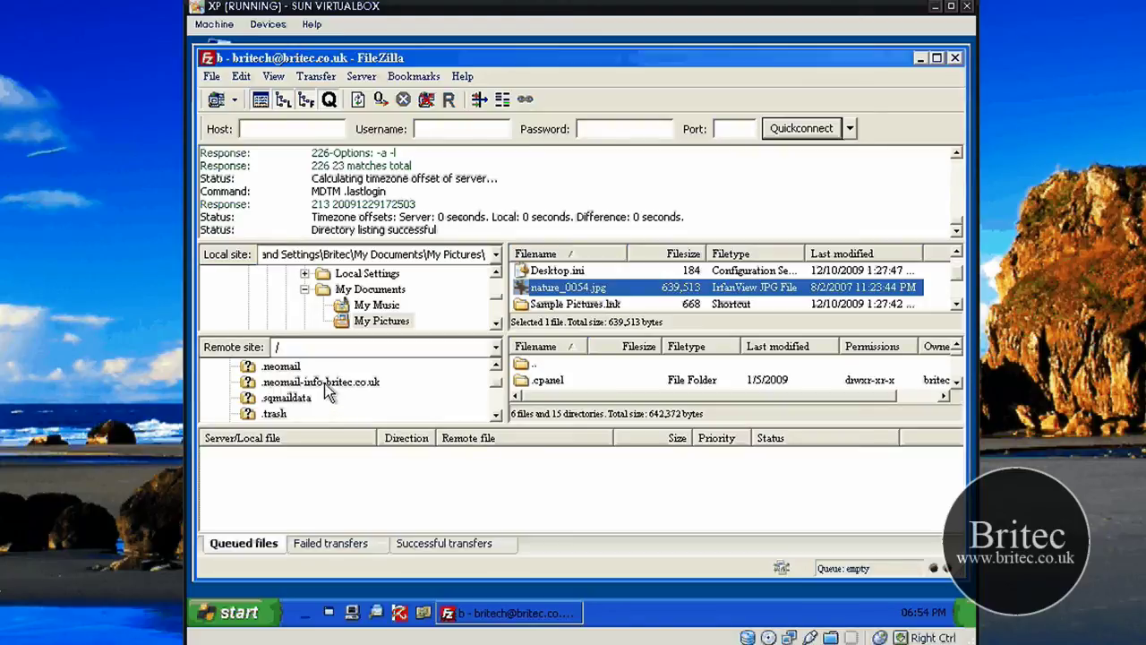
scroll(497, 387, "down", 1)
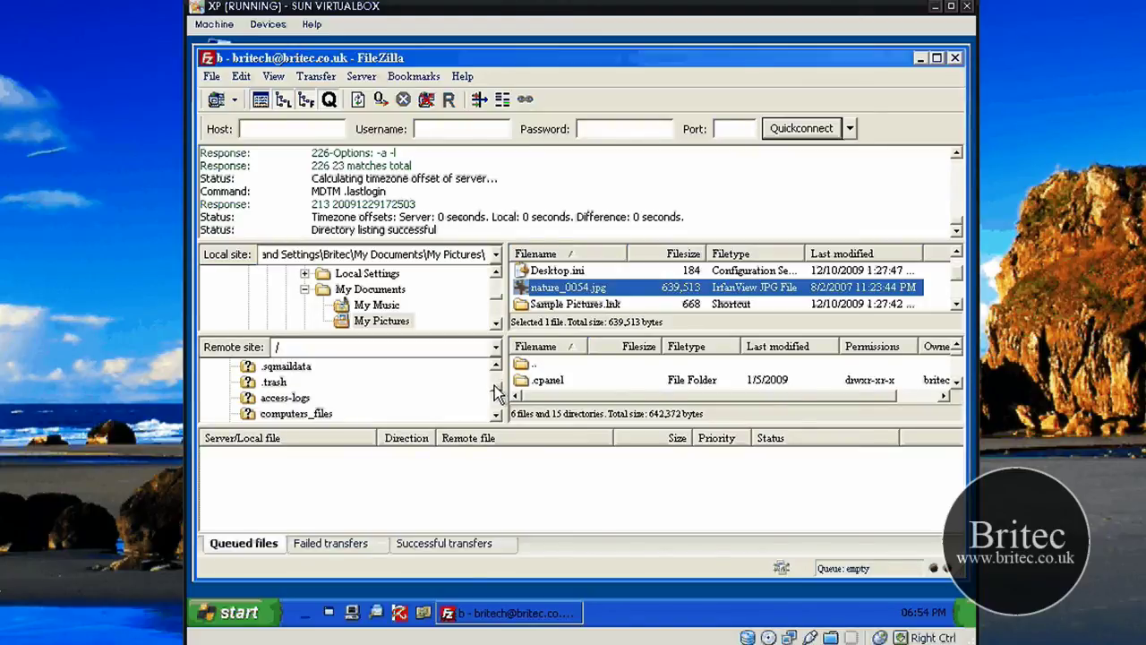
left_click_drag(497, 392, 496, 404)
scroll(493, 400, "down", 1)
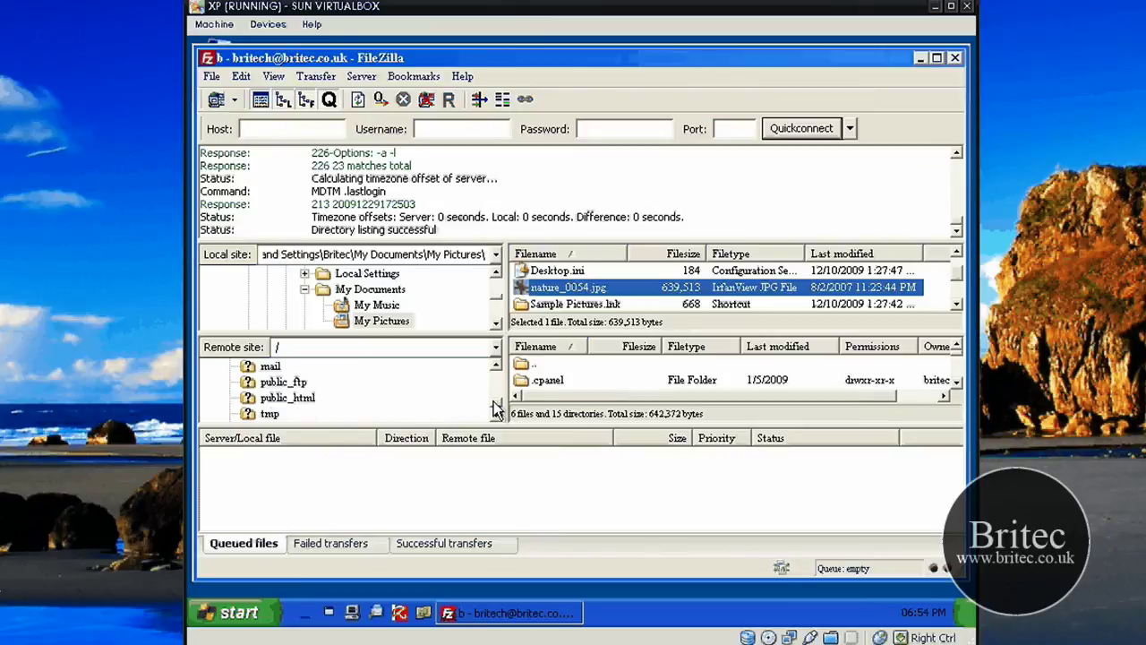
scroll(495, 411, "down", 1)
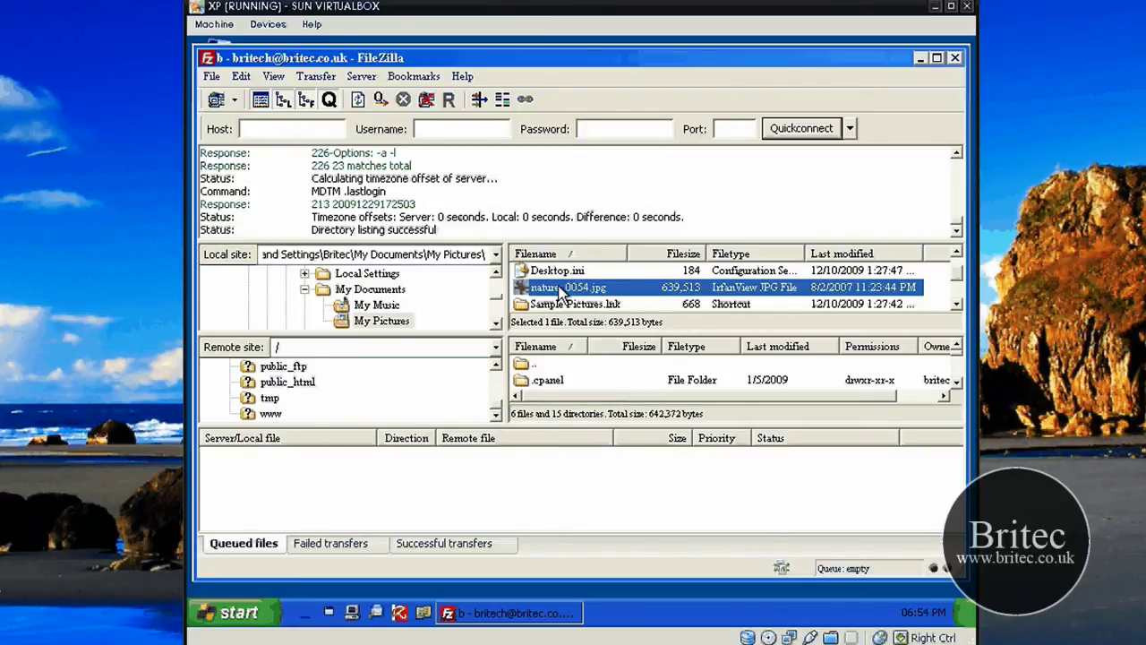
left_click_drag(562, 291, 419, 405)
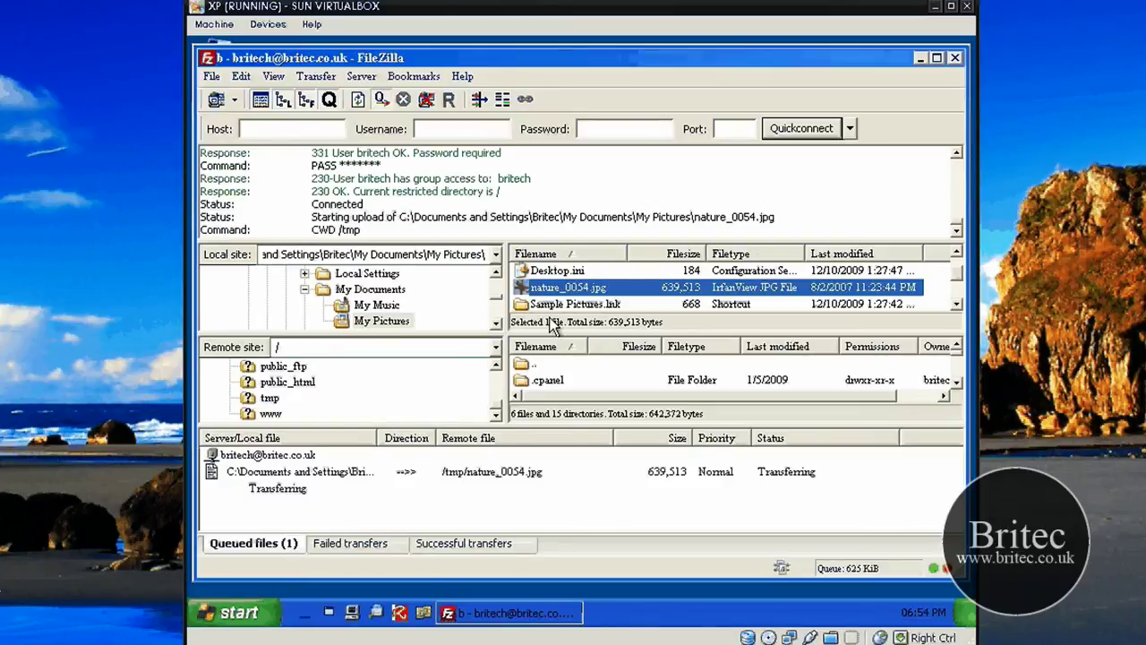